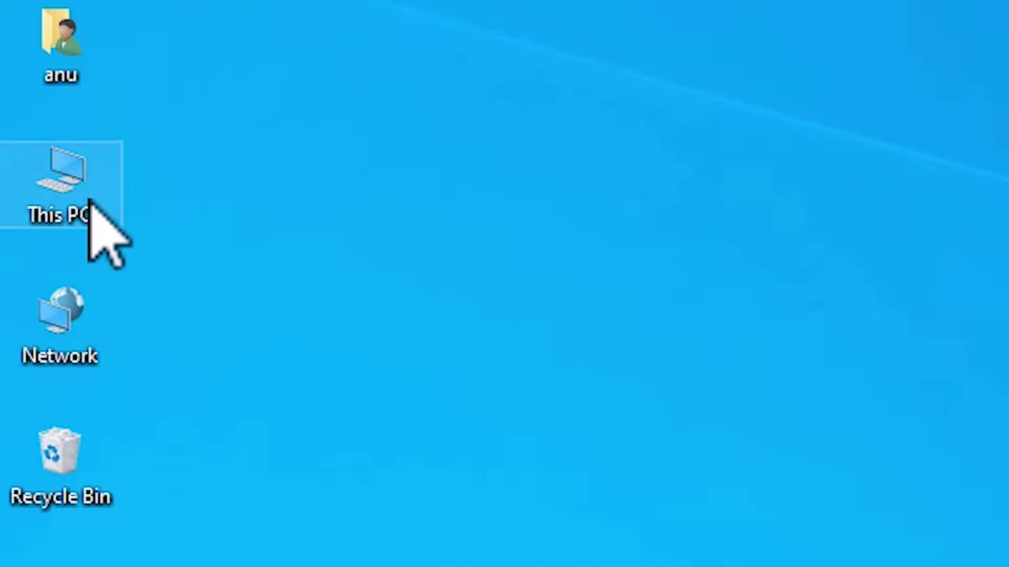
- View This PC's system properties to check the system type, then close the window
right_click(74, 197)
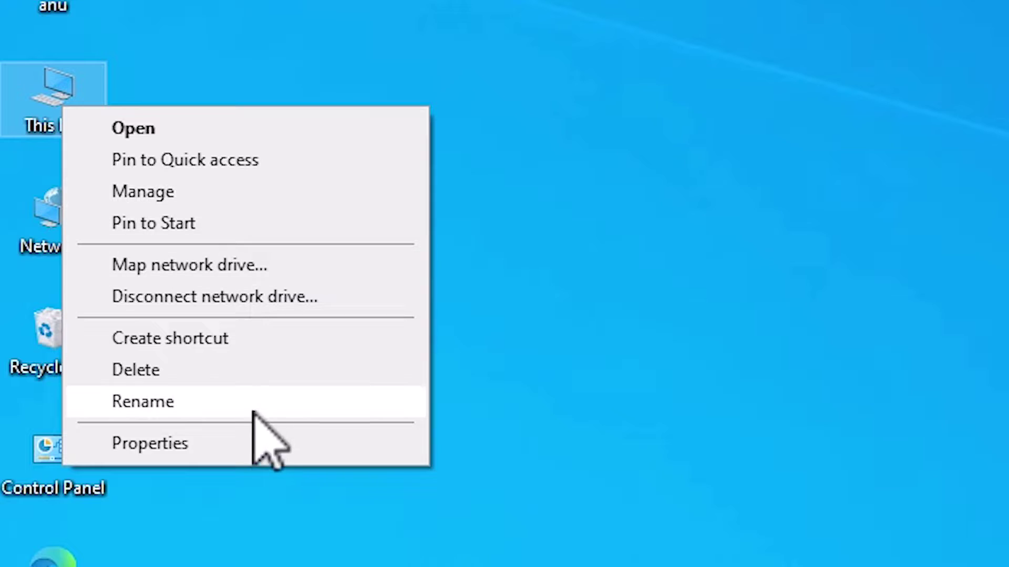
left_click(250, 444)
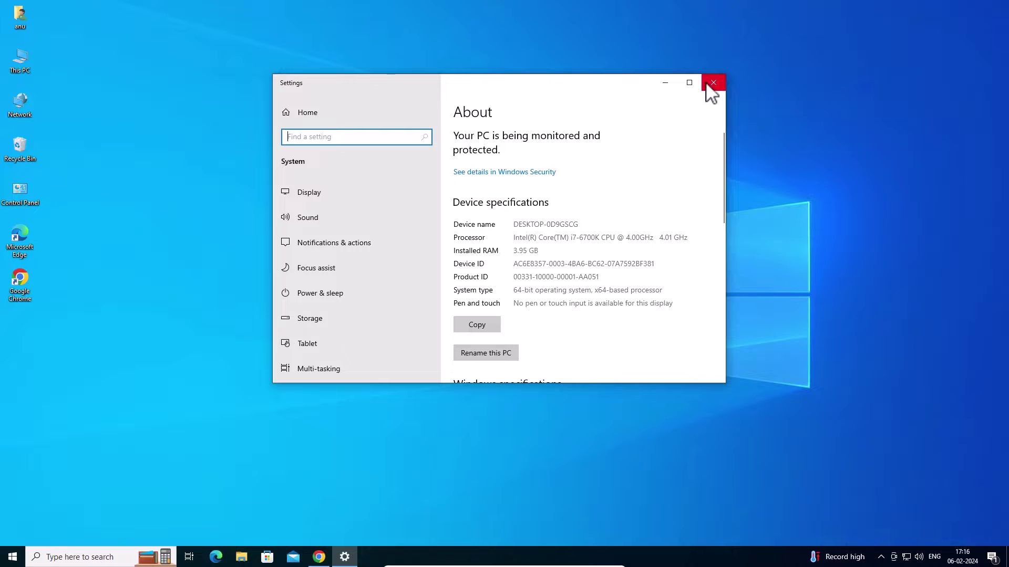
left_click(712, 87)
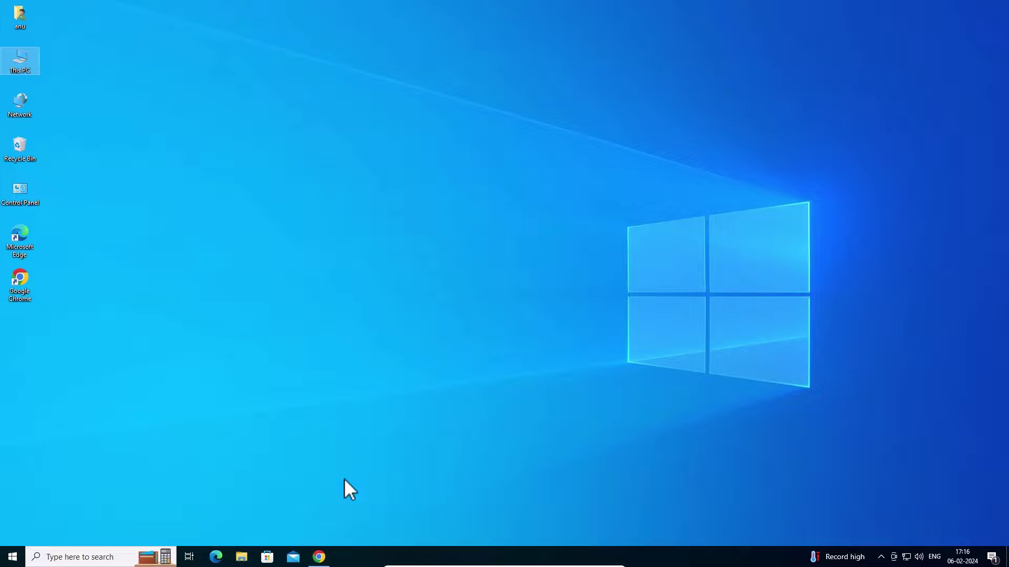
- Back in Chrome, rerun the Google search for 'Canon printer LBP3300 driver'
left_click(321, 557)
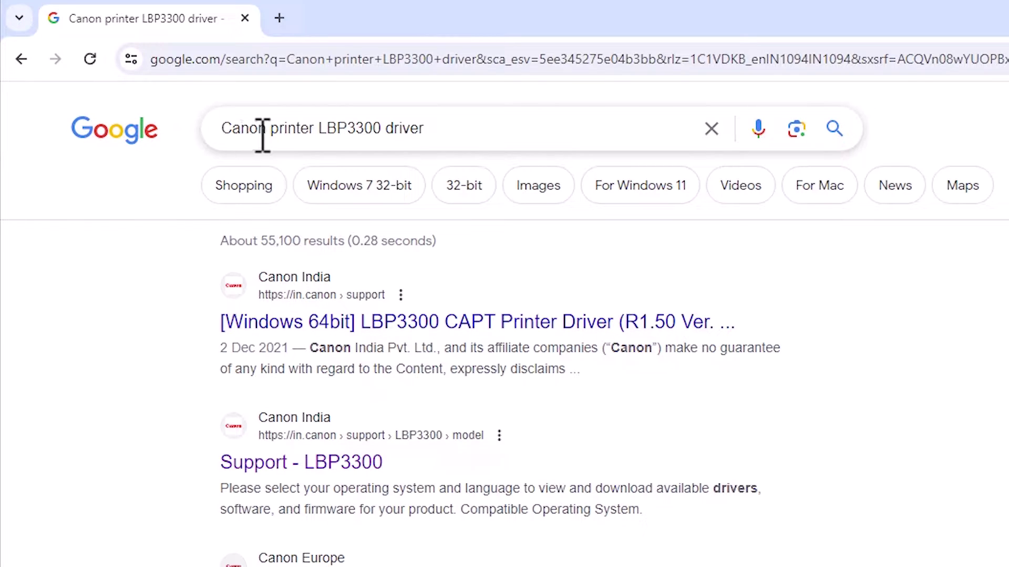
left_click_drag(319, 128, 387, 128)
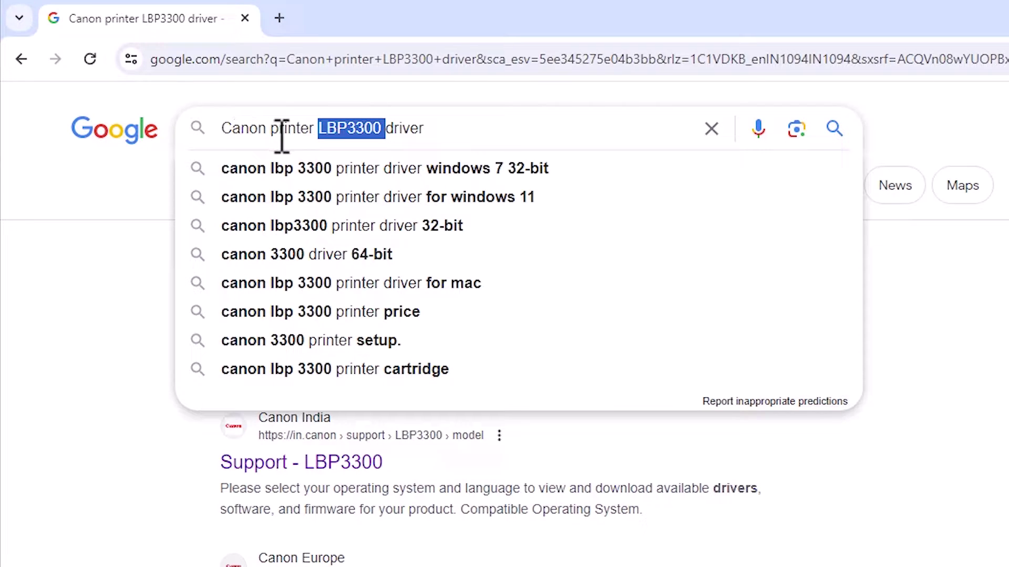
left_click(411, 130)
key("Return")
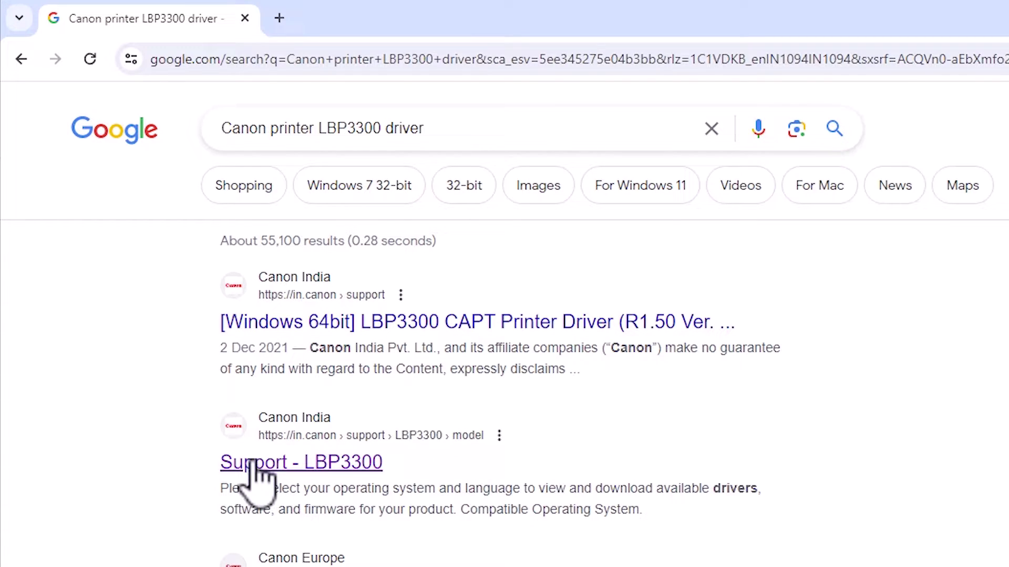
- Open the Support - LBP3300 result in a new tab and scroll to its Windows 64bit CAPT driver
right_click(341, 463)
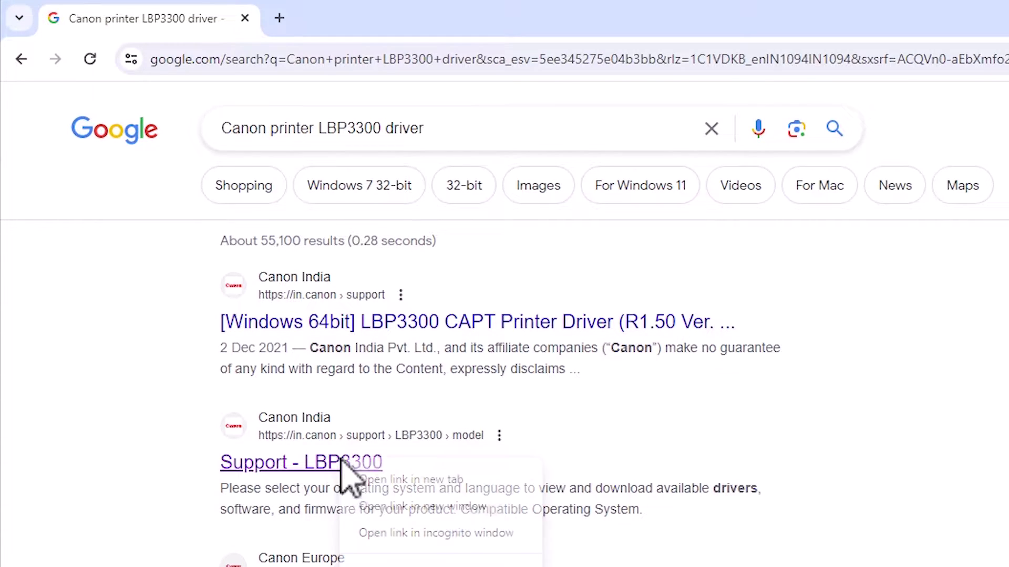
left_click(411, 479)
left_click(423, 17)
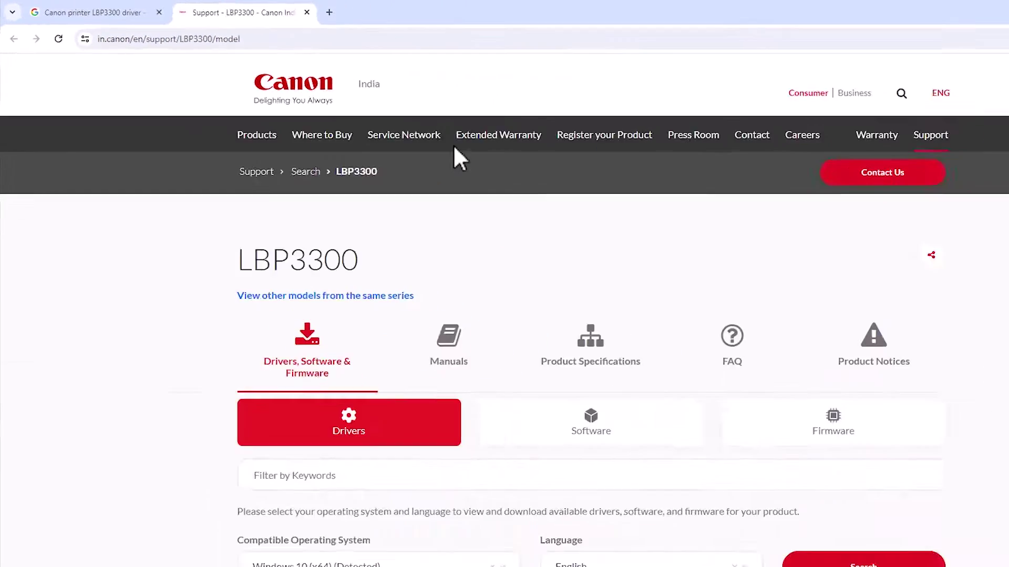
left_click_drag(243, 227, 306, 224)
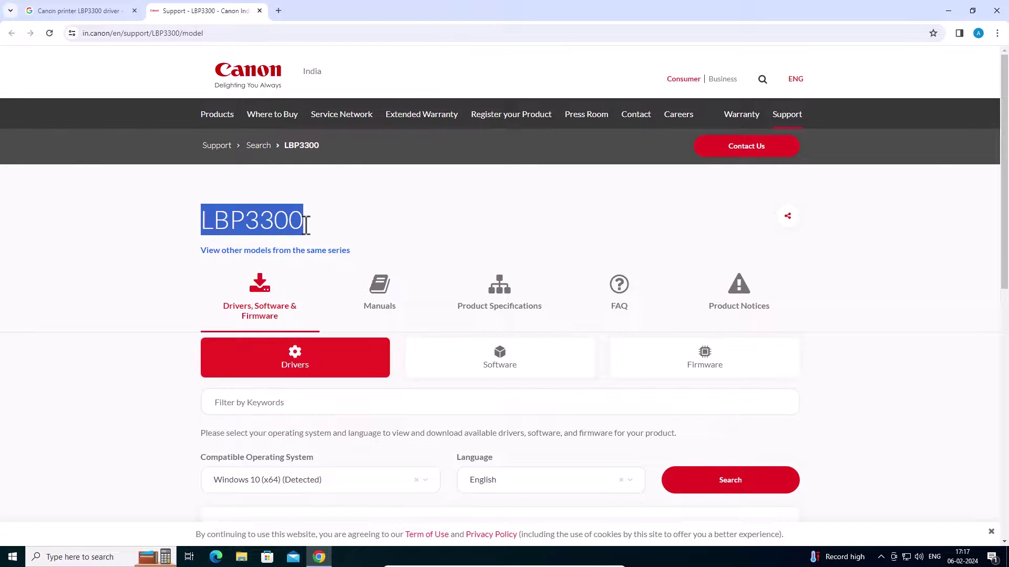
scroll(112, 337, "down", 4)
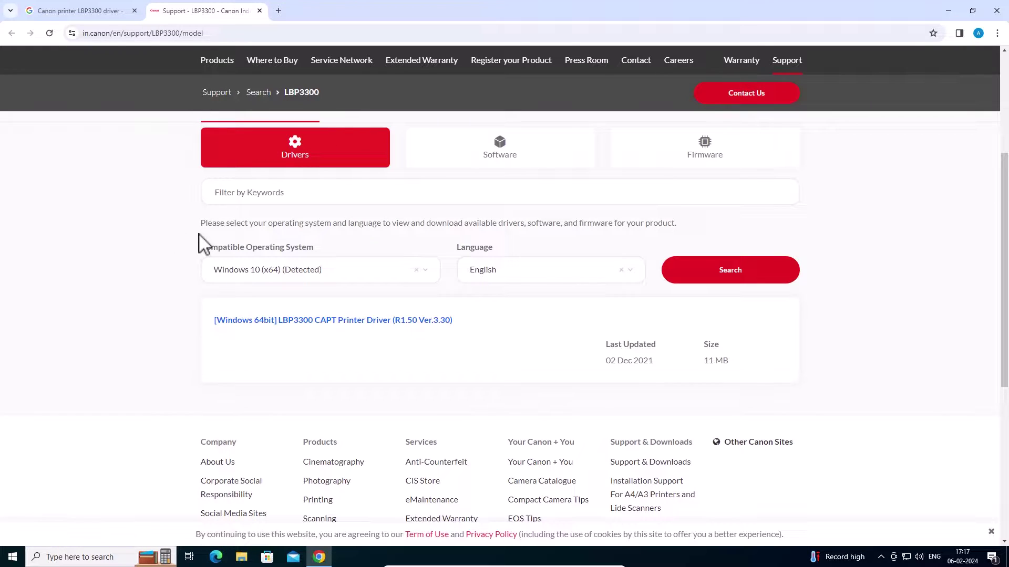
- Close the LBP3300 tab, search 'Canon printer driver', and open Drivers, Software & Firmware in a new tab
left_click(259, 11)
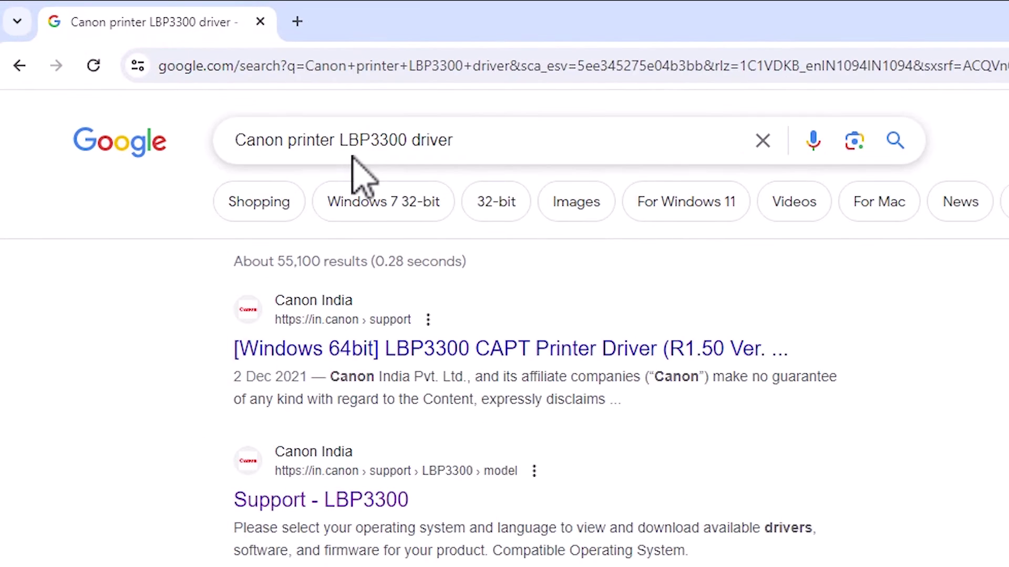
left_click_drag(344, 141, 412, 140)
key("ctrl+c")
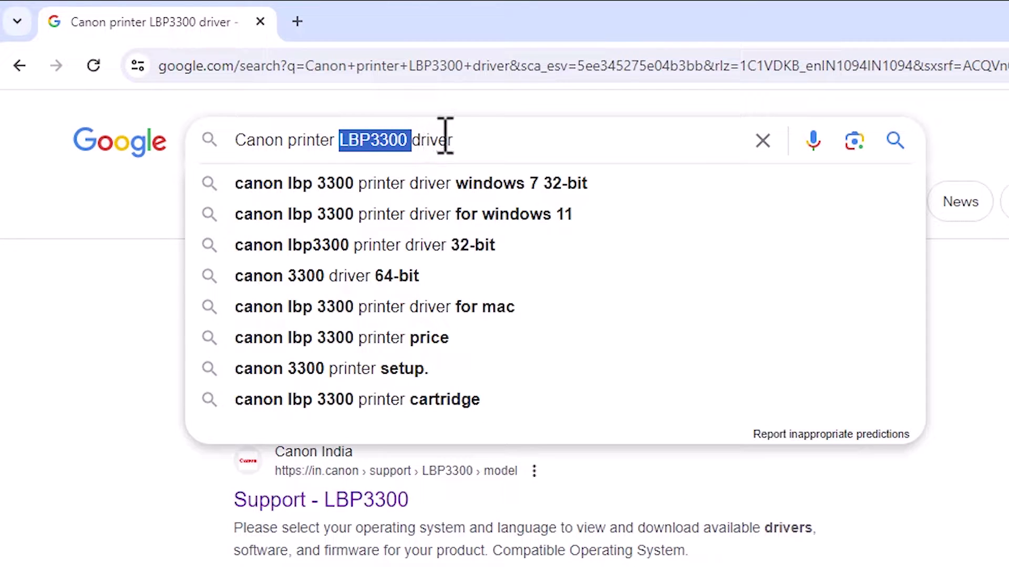
key("BackSpace")
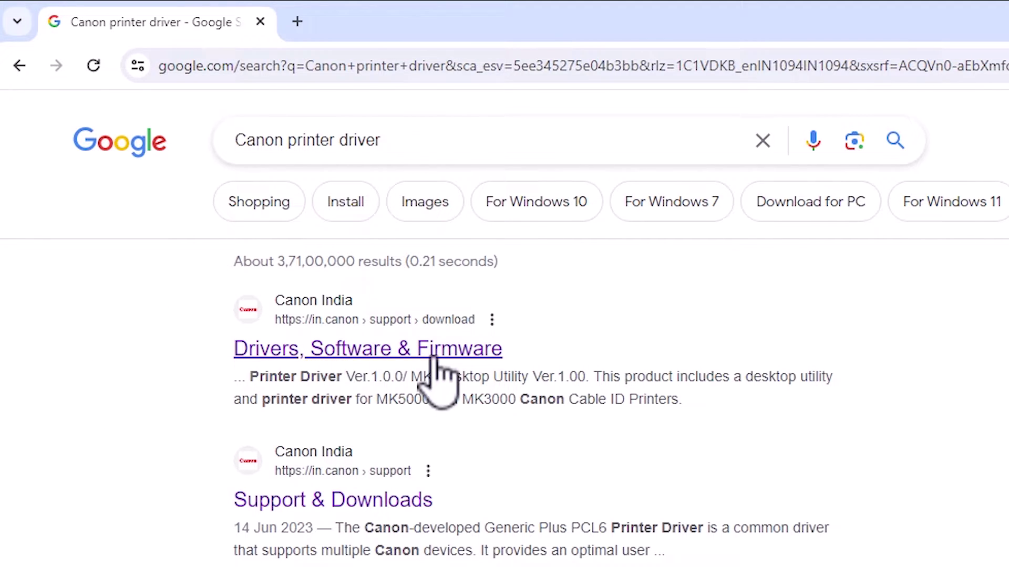
right_click(344, 356)
left_click(409, 376)
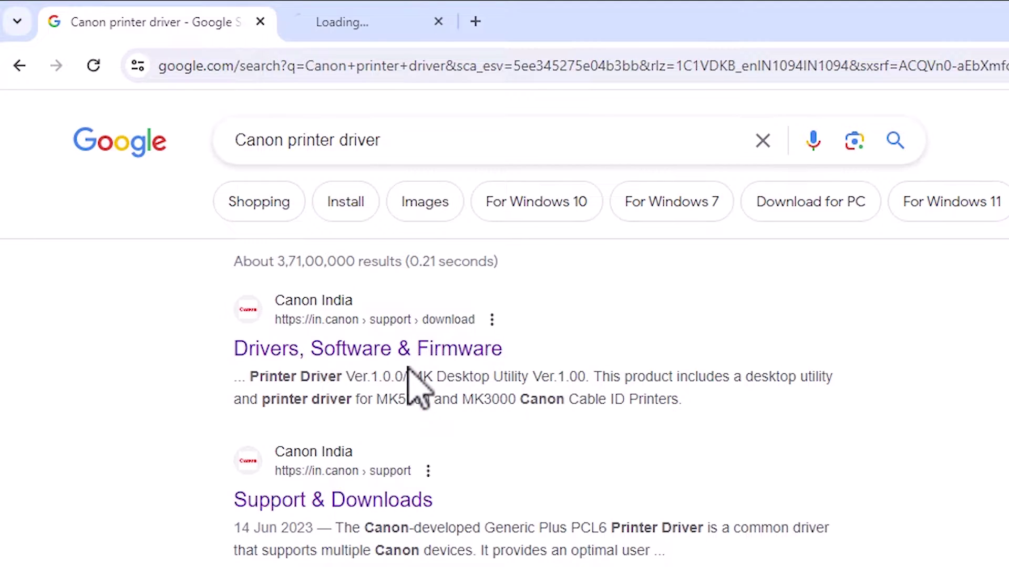
- On the Canon drivers tab, check the OS and type dropdowns, leaving All Types selected
left_click(415, 21)
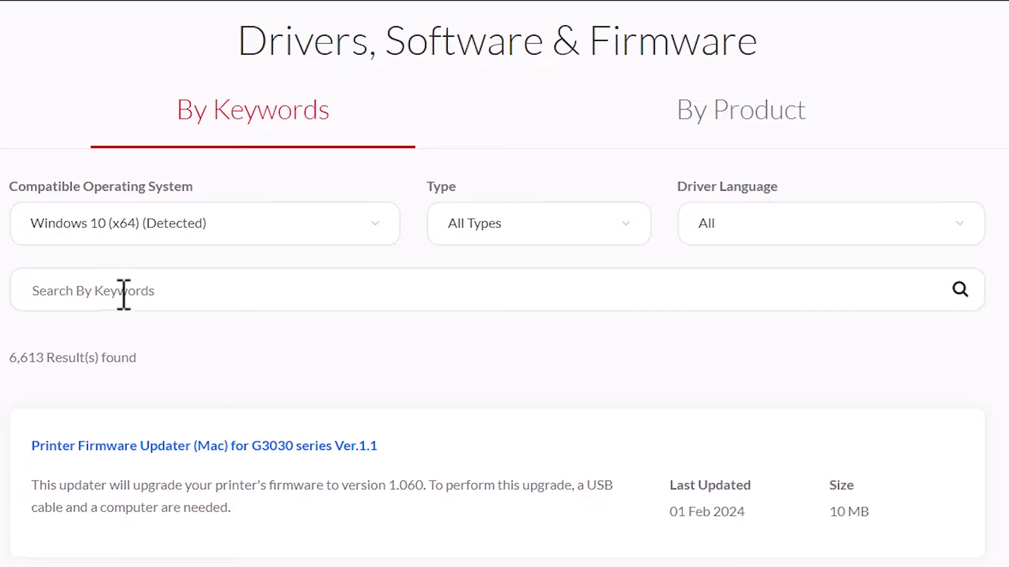
left_click(188, 235)
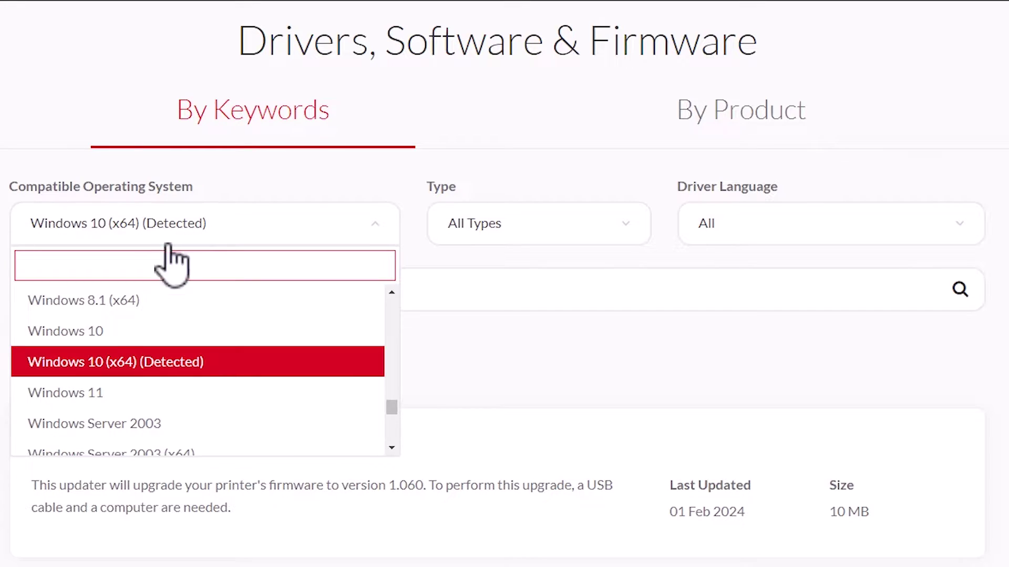
key("Escape")
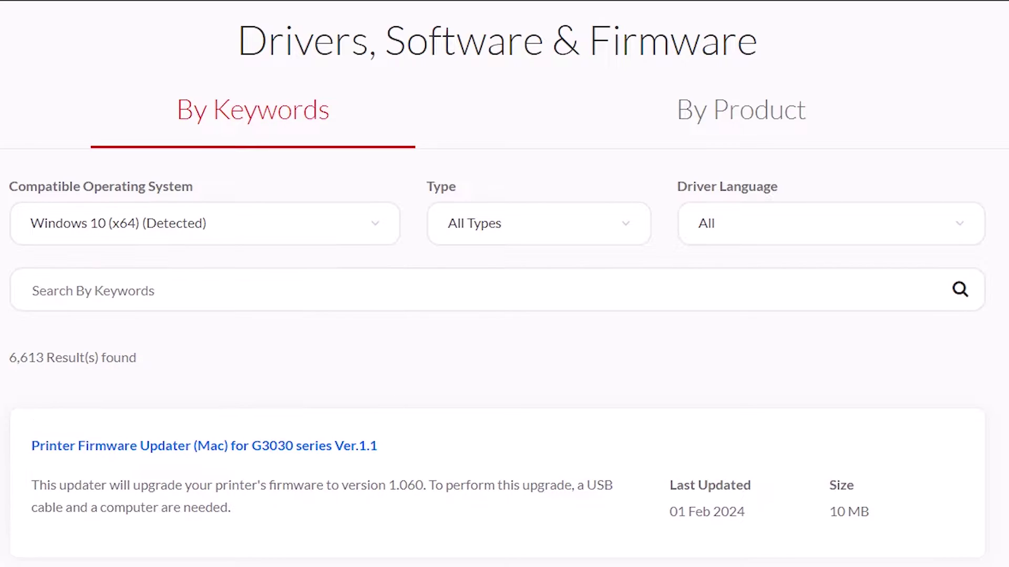
left_click(545, 224)
left_click(549, 224)
left_click(578, 224)
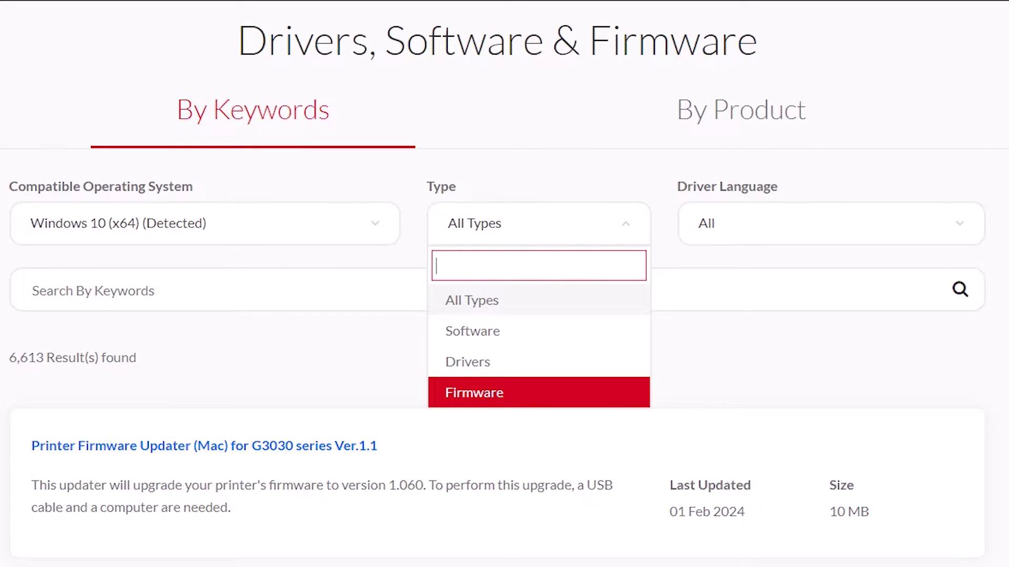
left_click(164, 292)
- Paste LBP3300 into Search By Keywords and run the search, showing 6 results
left_click(159, 293)
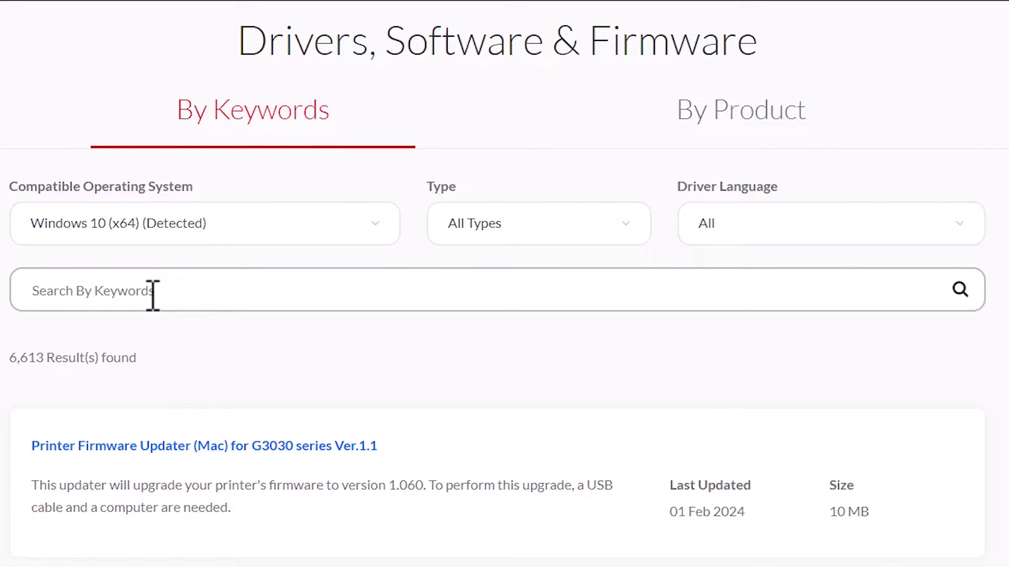
key("ctrl+v")
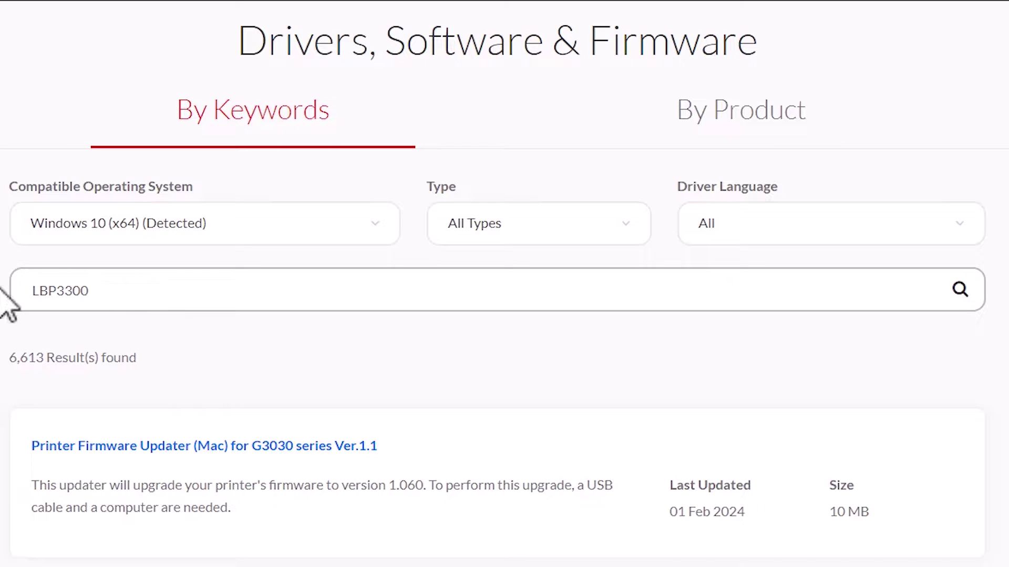
left_click(962, 290)
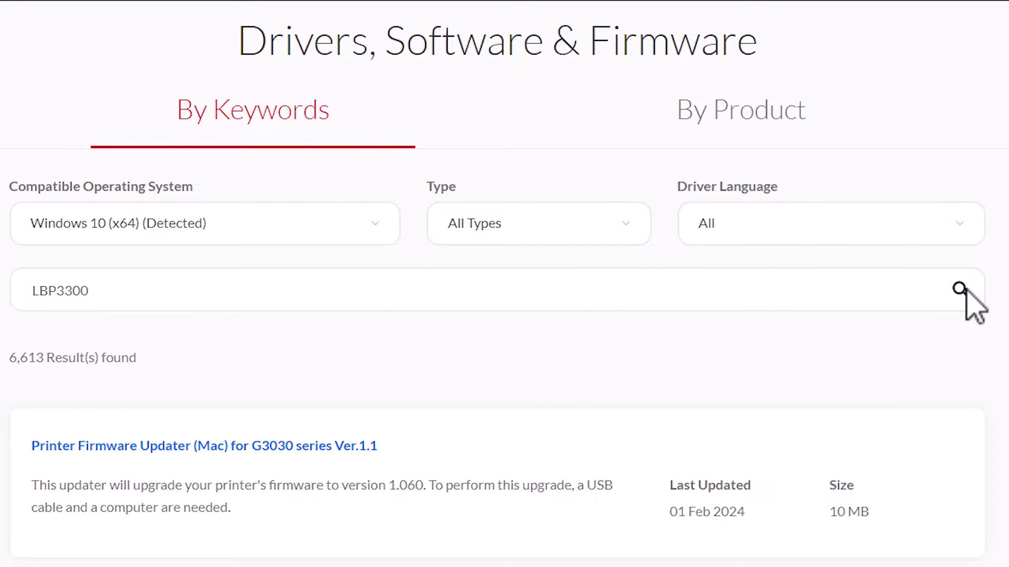
scroll(504, 283, "down", 5)
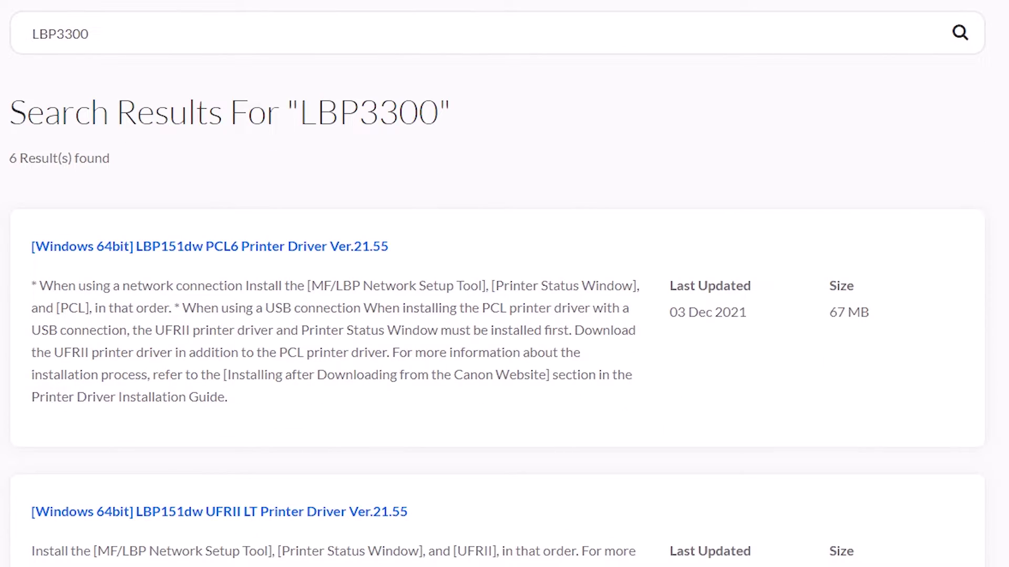
scroll(504, 284, "up", 5)
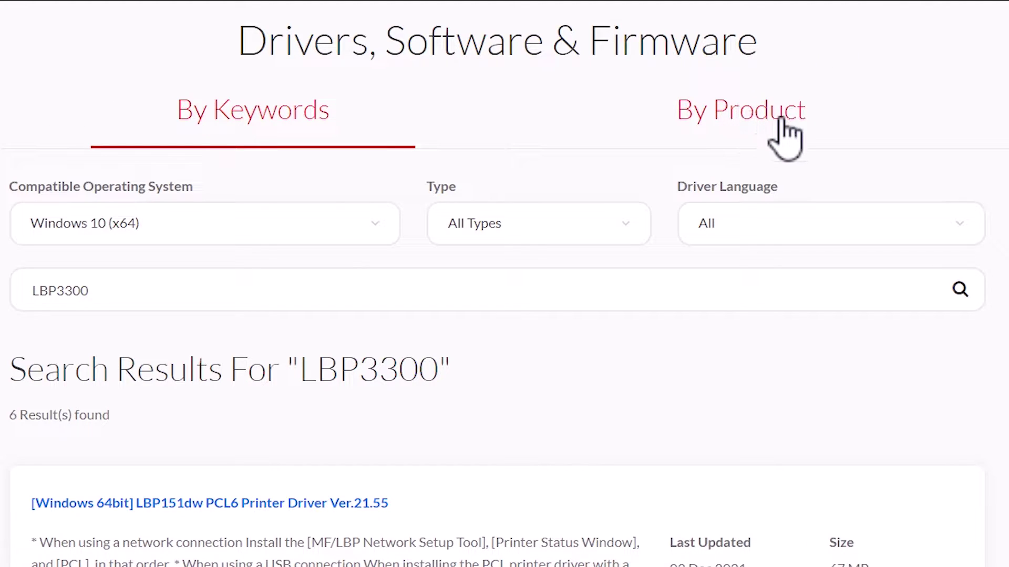
- Search by product for the LBP3300 model and open its product support page
left_click(764, 105)
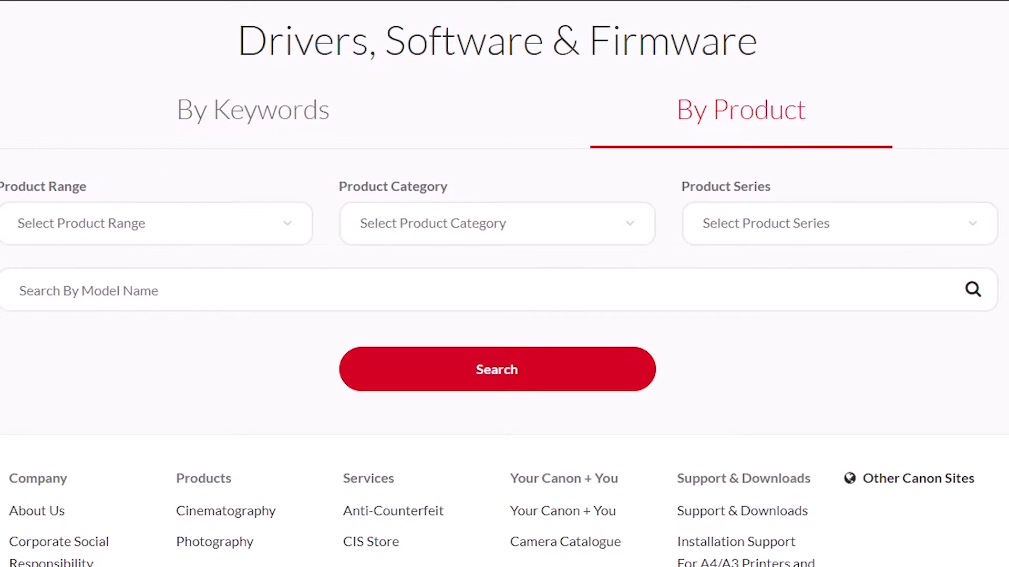
left_click(100, 295)
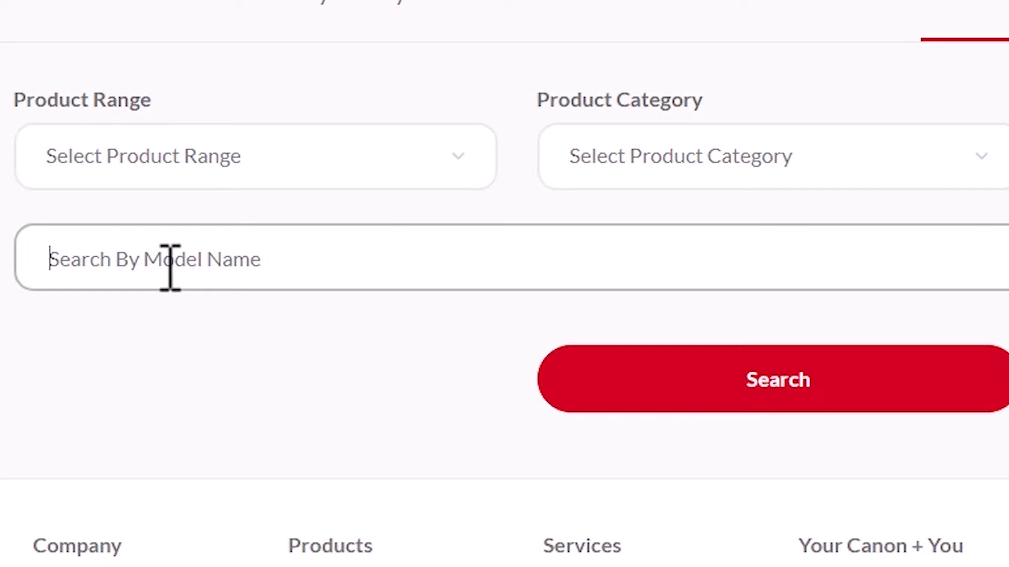
type("LBP3300")
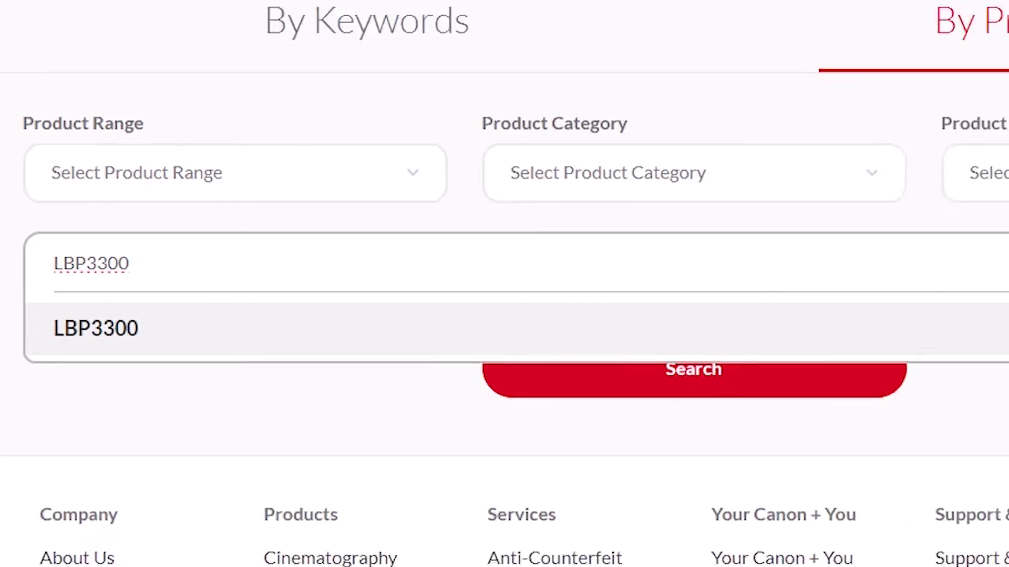
left_click(899, 271)
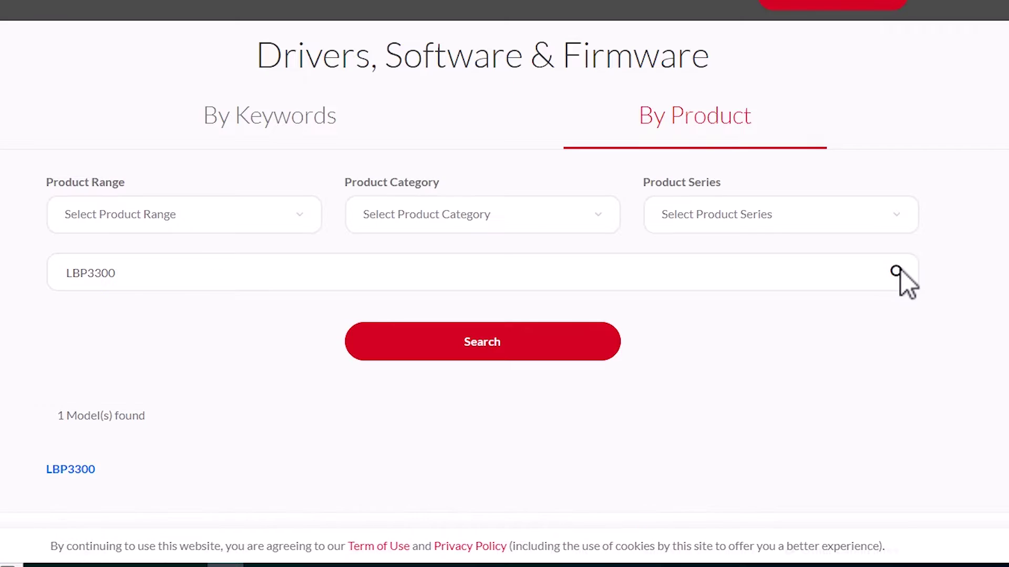
scroll(157, 446, "down", 2)
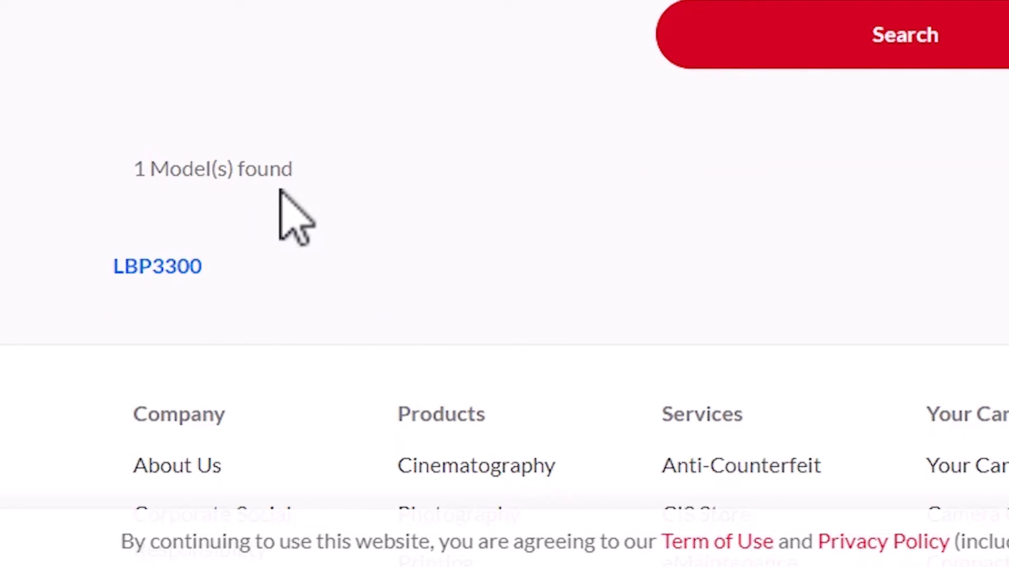
left_click(158, 268)
scroll(158, 295, "down", 2)
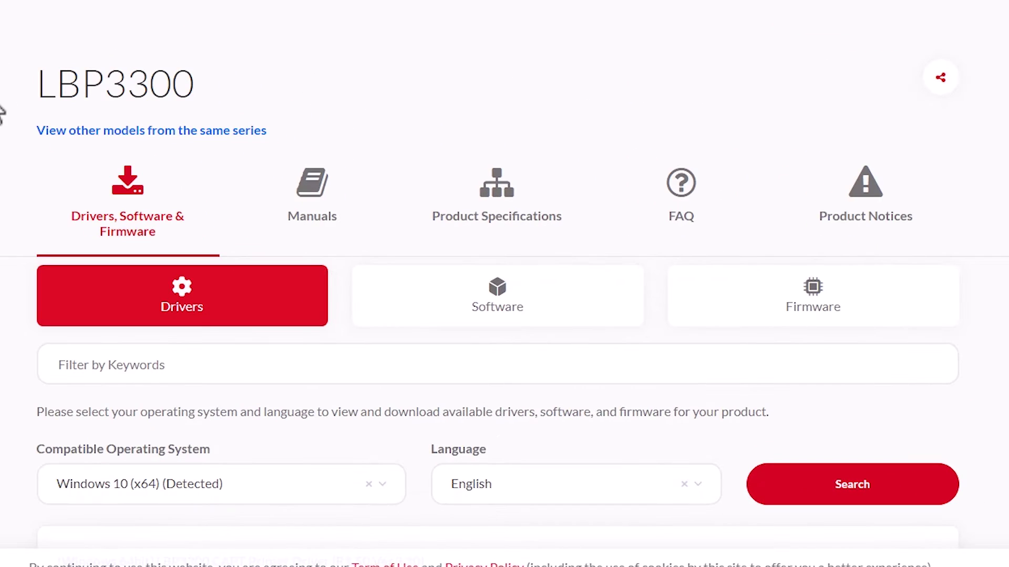
- Keep Windows 10 (x64), search drivers, and open the [Windows 64bit] LBP3300 CAPT Printer Driver details
left_click_drag(196, 218, 348, 226)
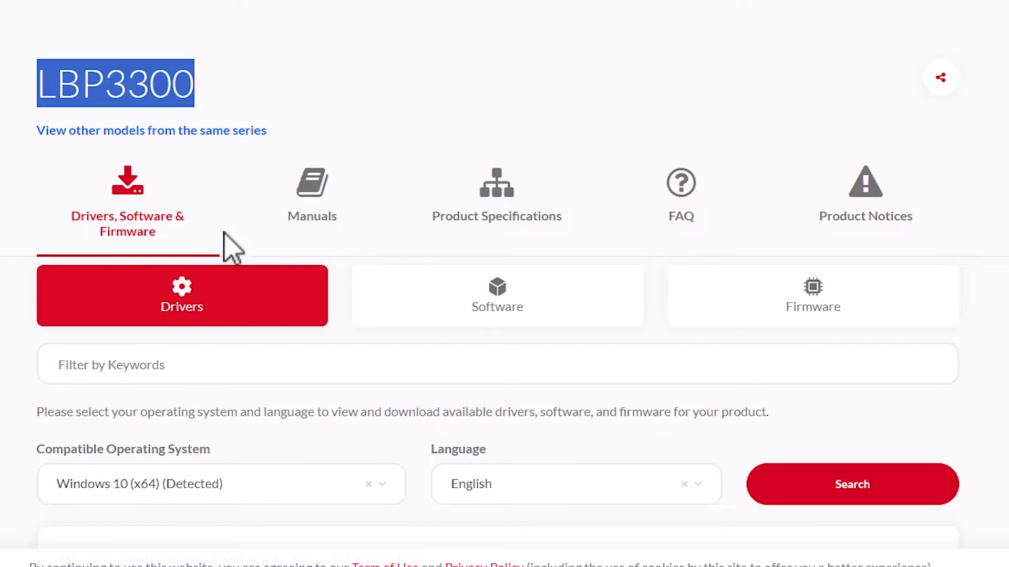
scroll(208, 328, "down", 5)
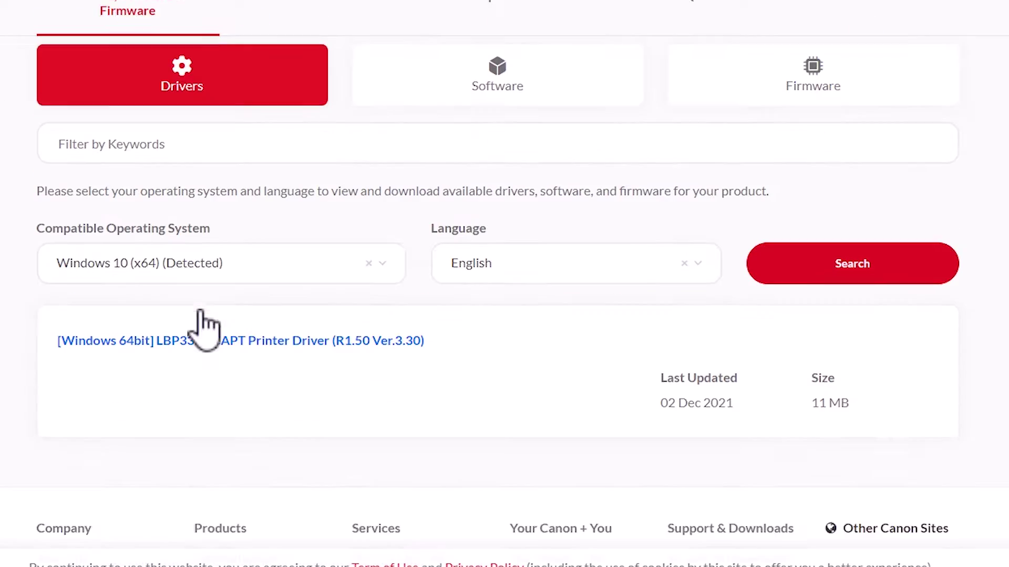
left_click(212, 251)
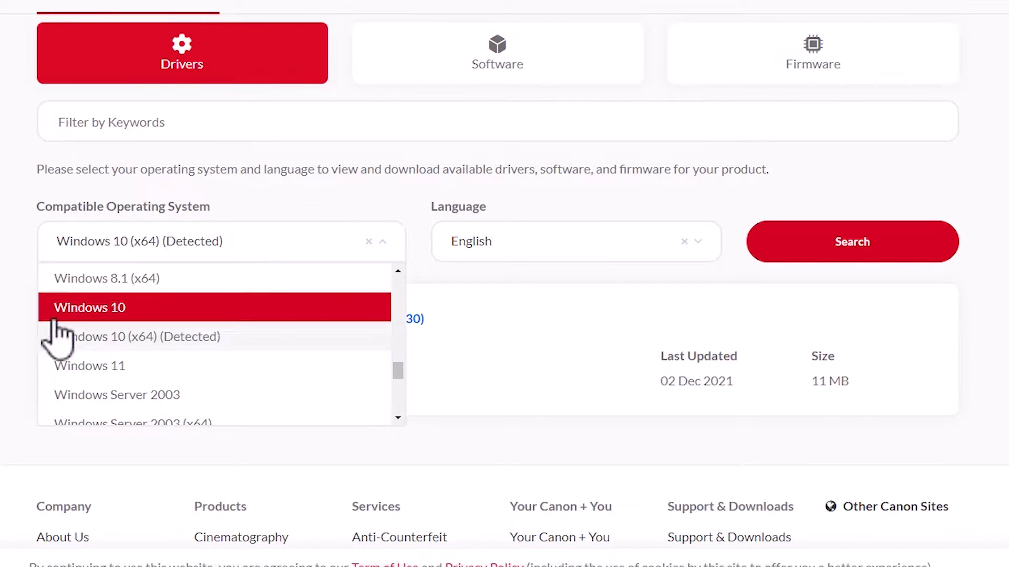
left_click(179, 344)
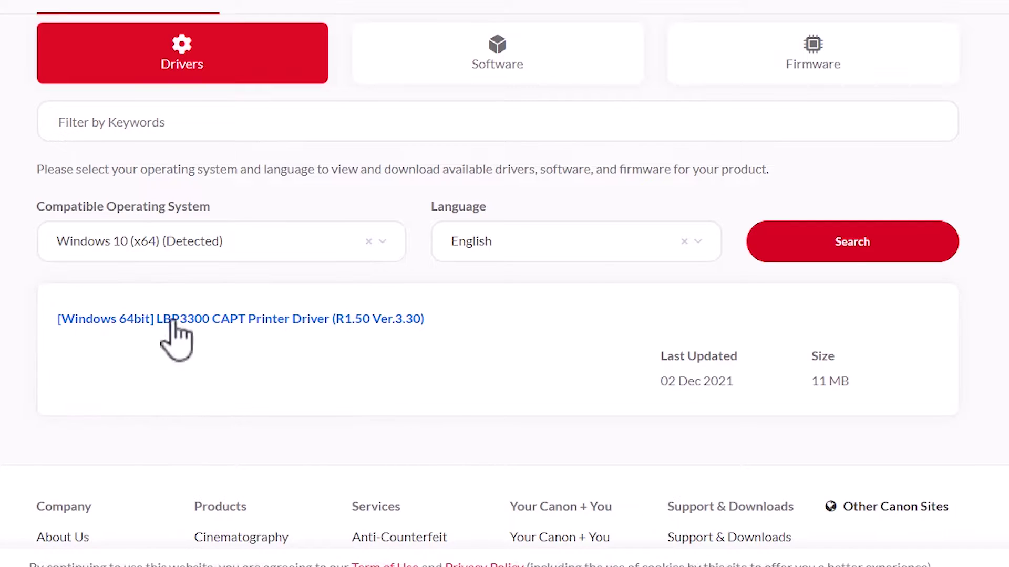
left_click(886, 265)
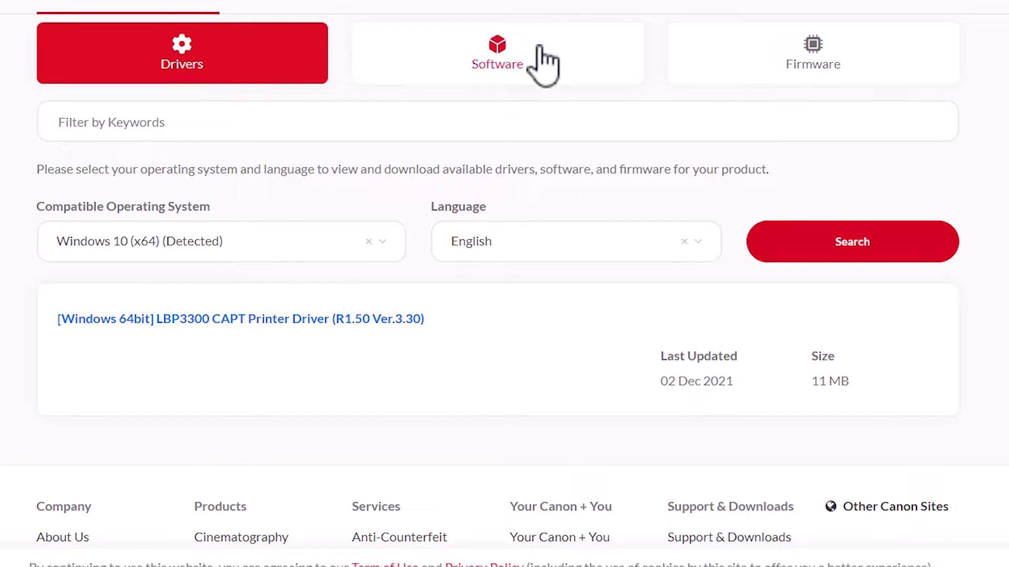
left_click(113, 321)
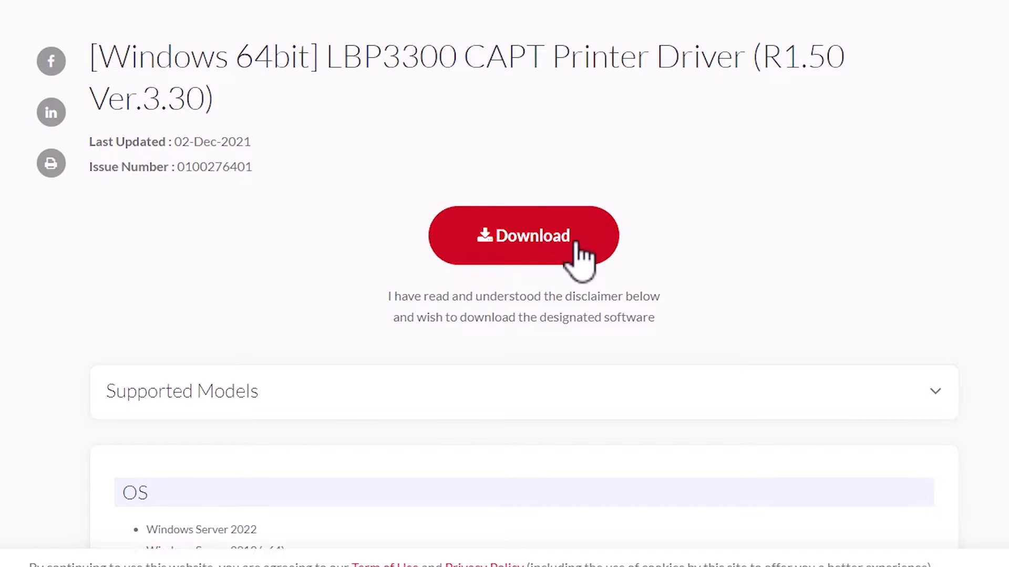
- Download LBP3300_R150_V330_W64_uk_EN_2.exe, show it in the Downloads folder, and minimize Chrome
left_click(576, 242)
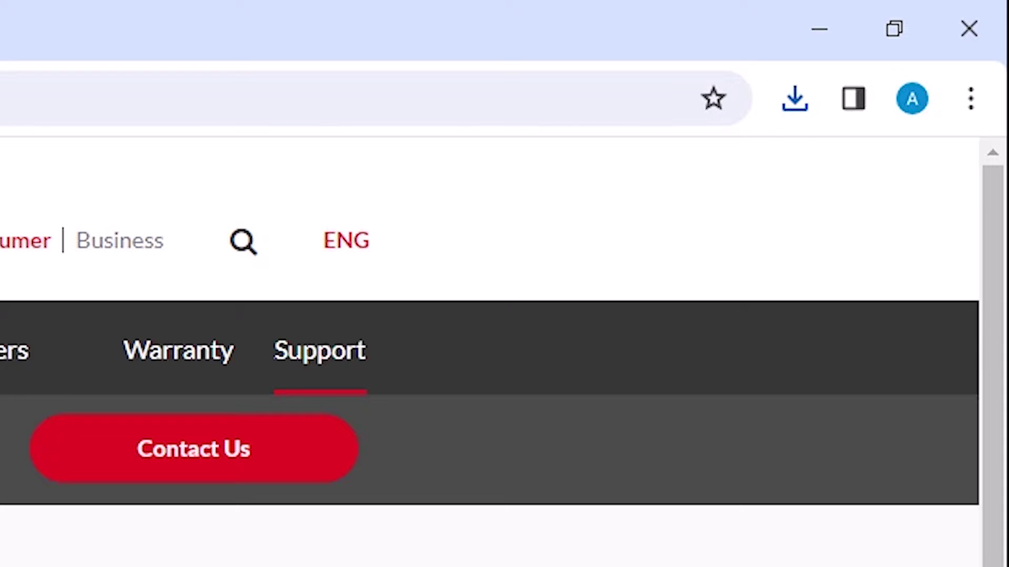
left_click(808, 96)
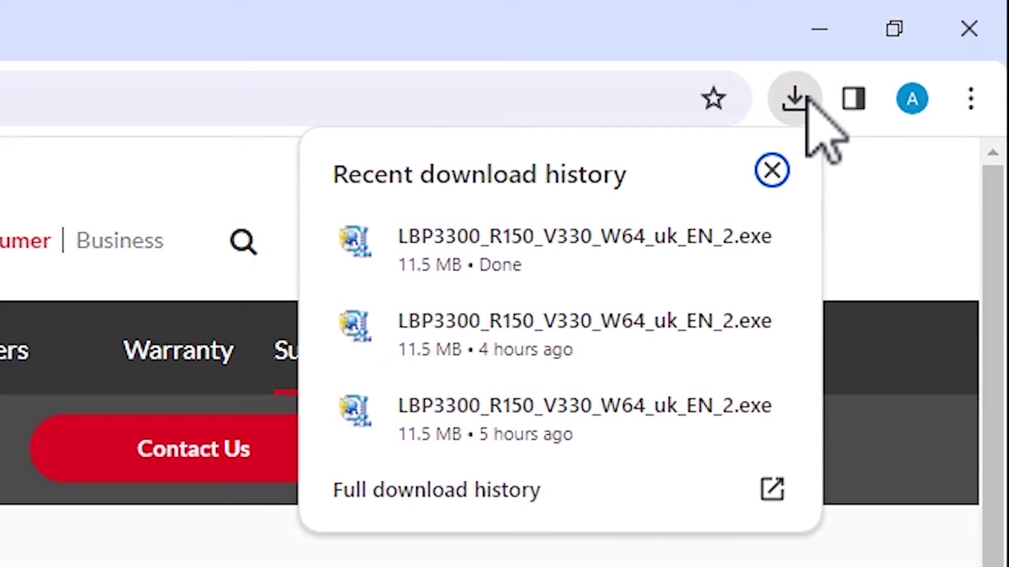
mouse_move(590, 247)
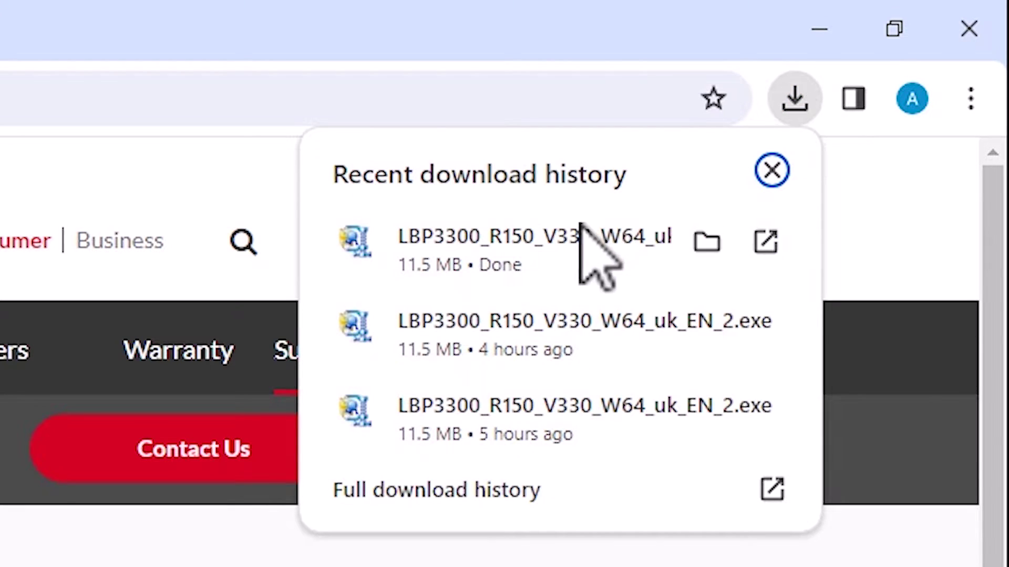
left_click(707, 241)
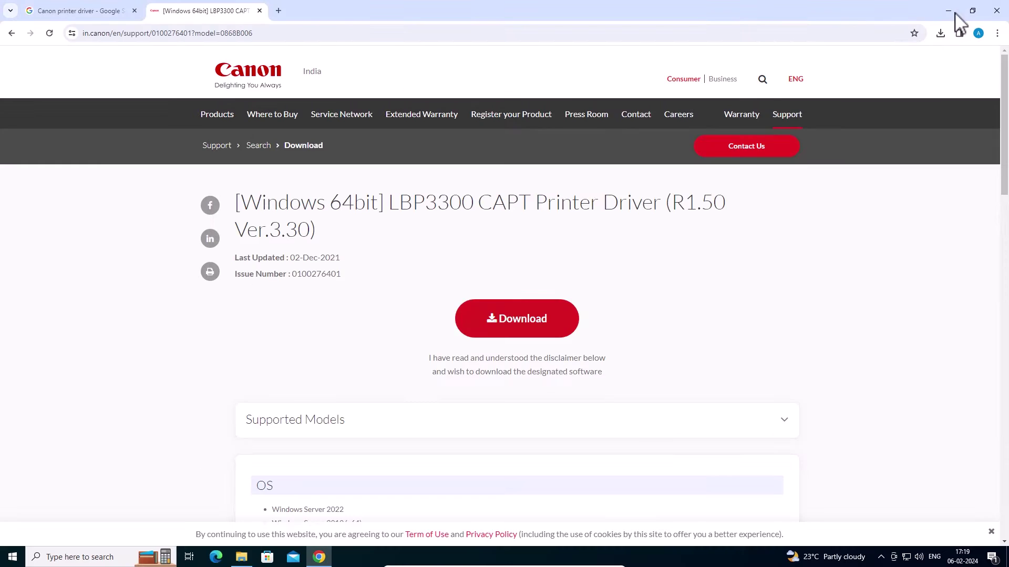
left_click(948, 11)
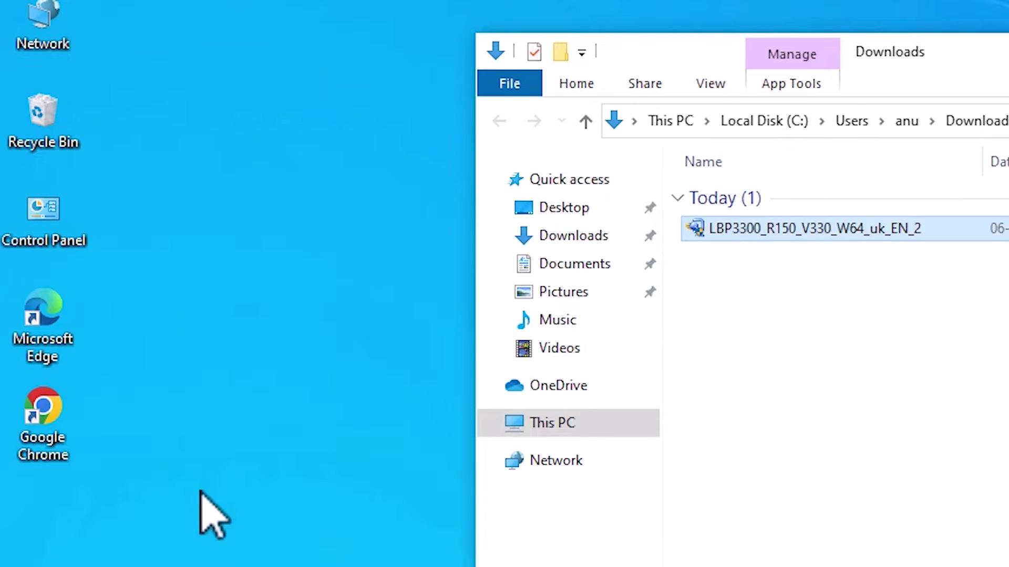
- Drag the LBP3300 installer to the desktop's first column and close the Downloads window
left_click_drag(200, 491, 120, 541)
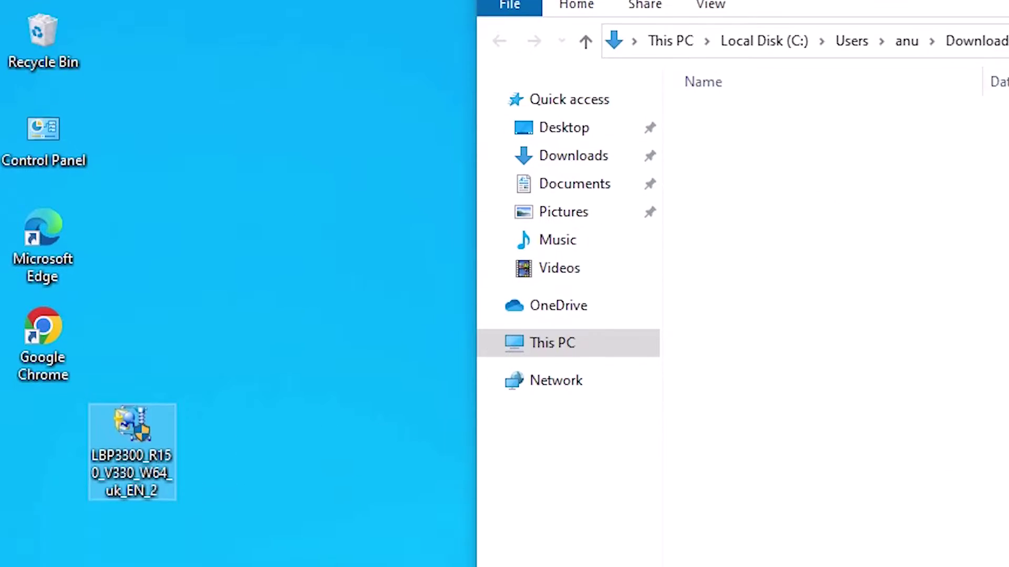
key("alt+F4")
left_click_drag(90, 482, 71, 482)
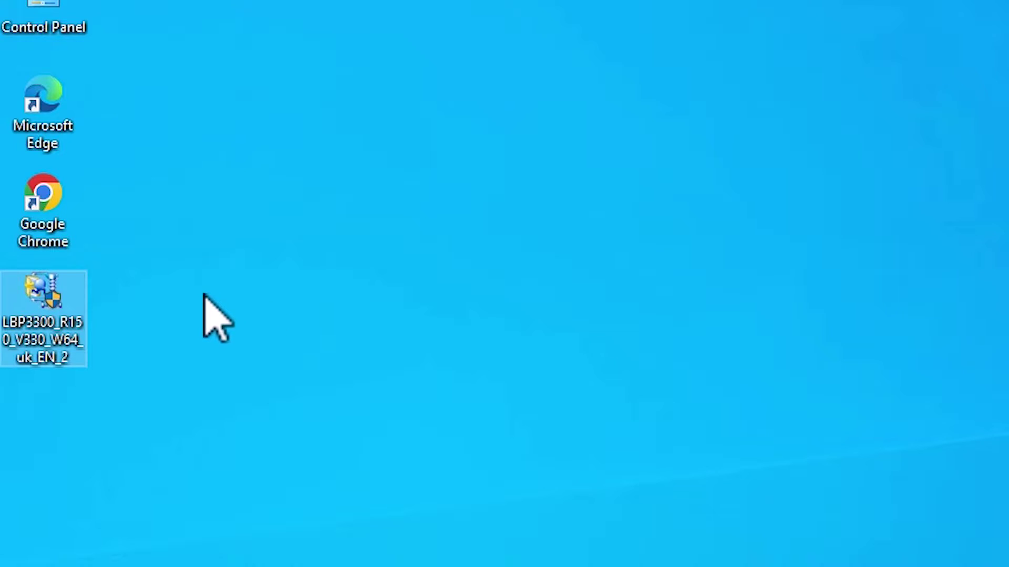
- Extract the installer with WinRAR into an LBP3300_R150_V330_W64_uk_EN_2 folder on the Desktop
right_click(42, 333)
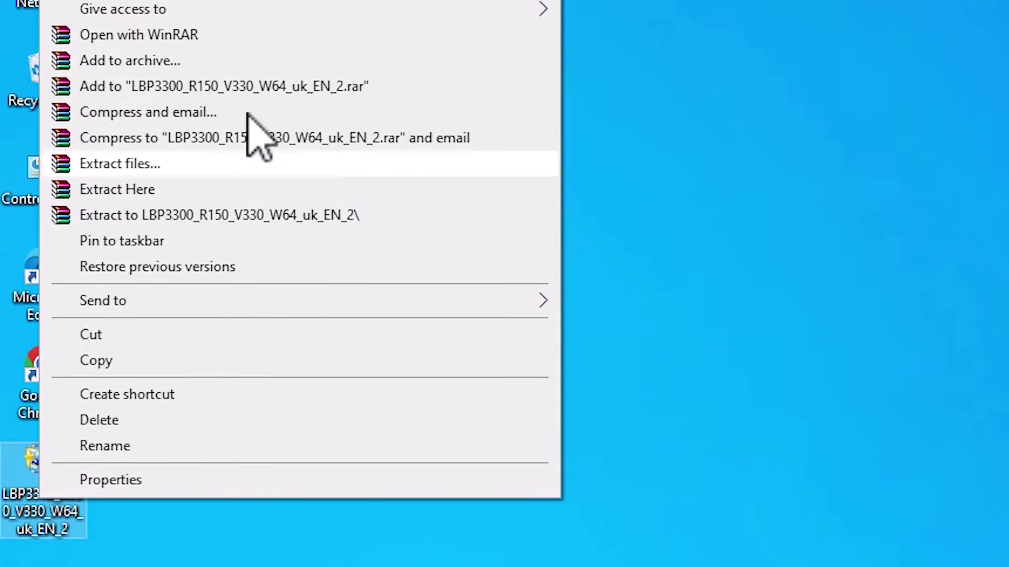
left_click(163, 165)
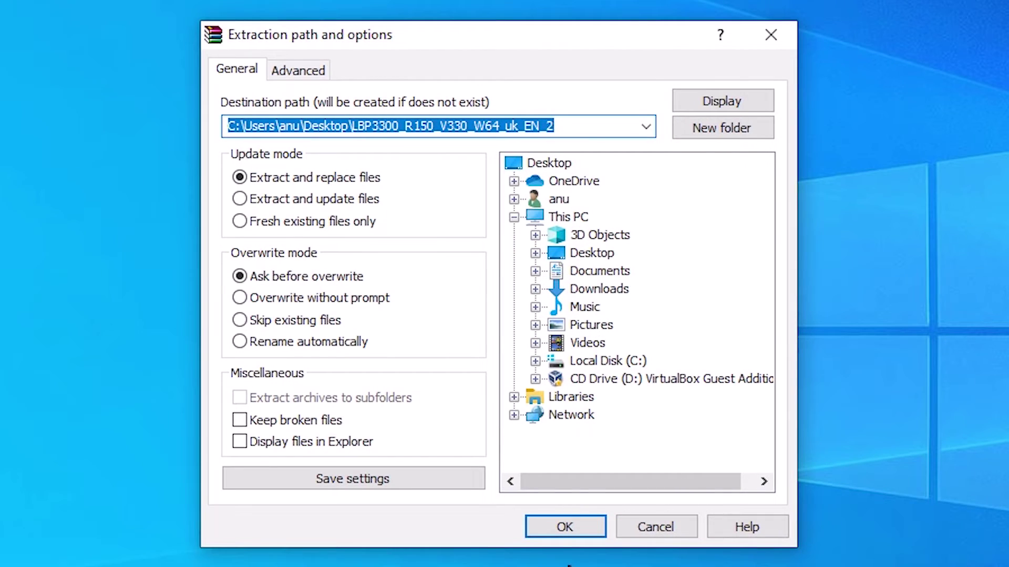
left_click(568, 536)
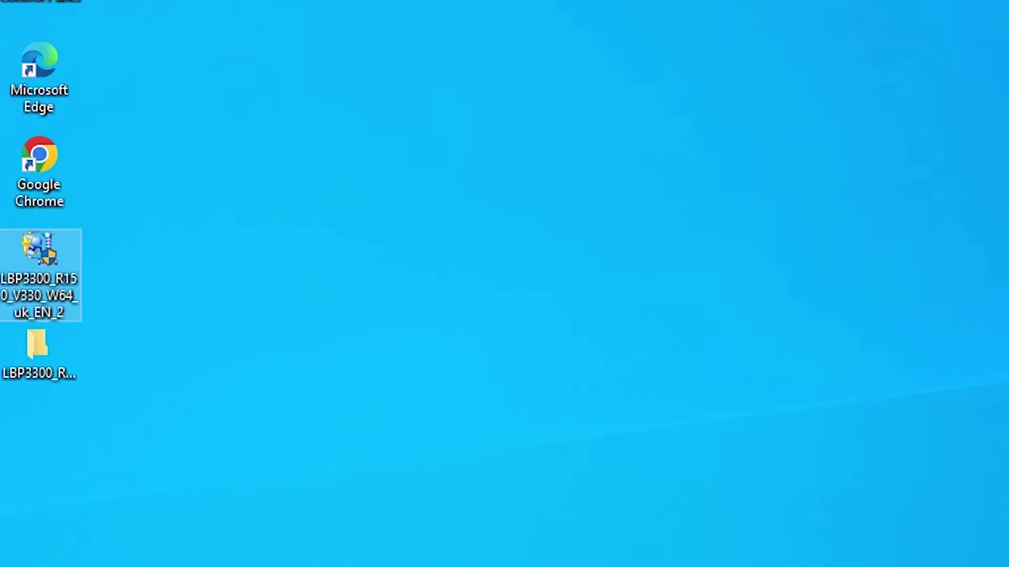
left_click(42, 348)
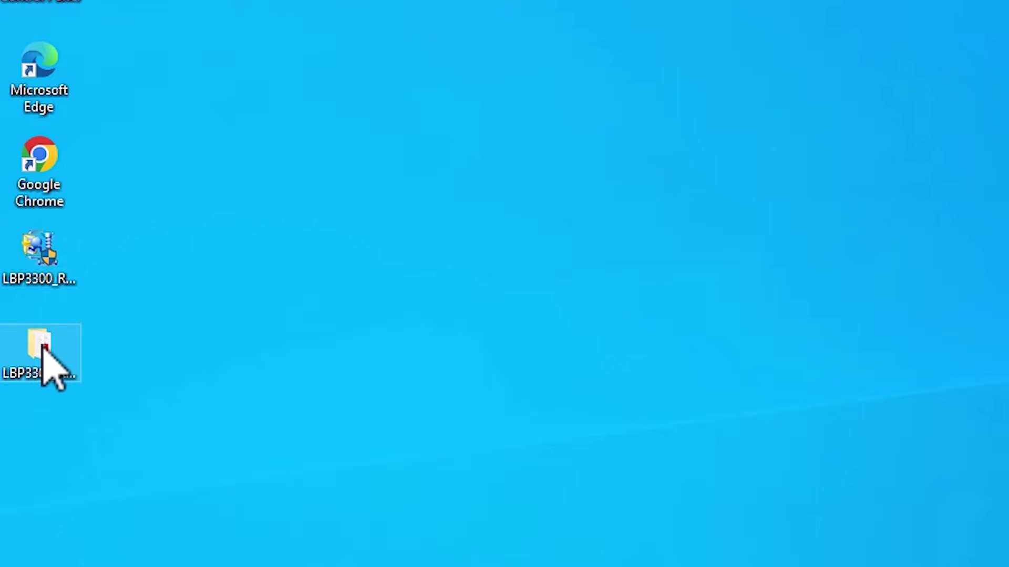
double_click(46, 362)
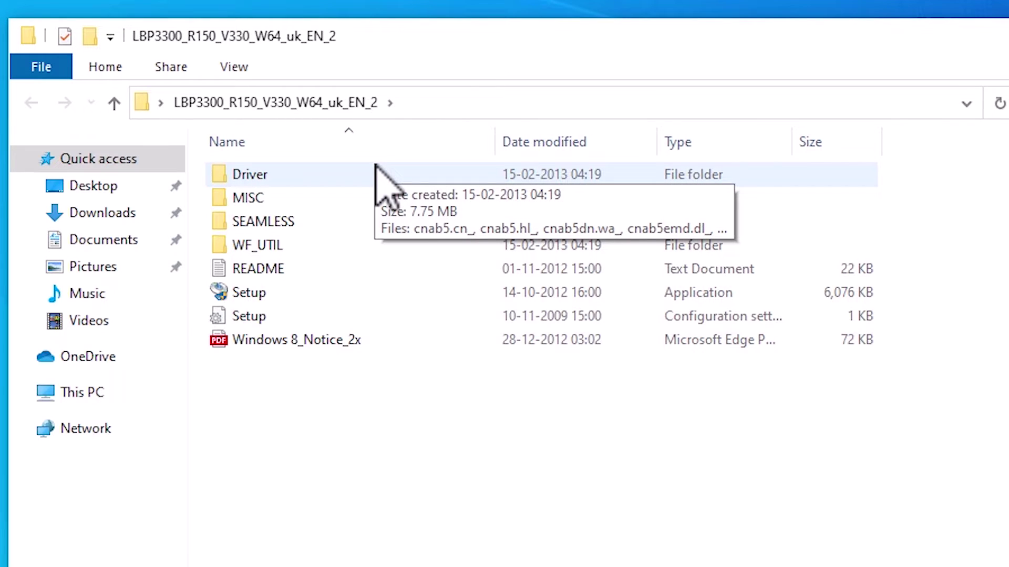
double_click(306, 173)
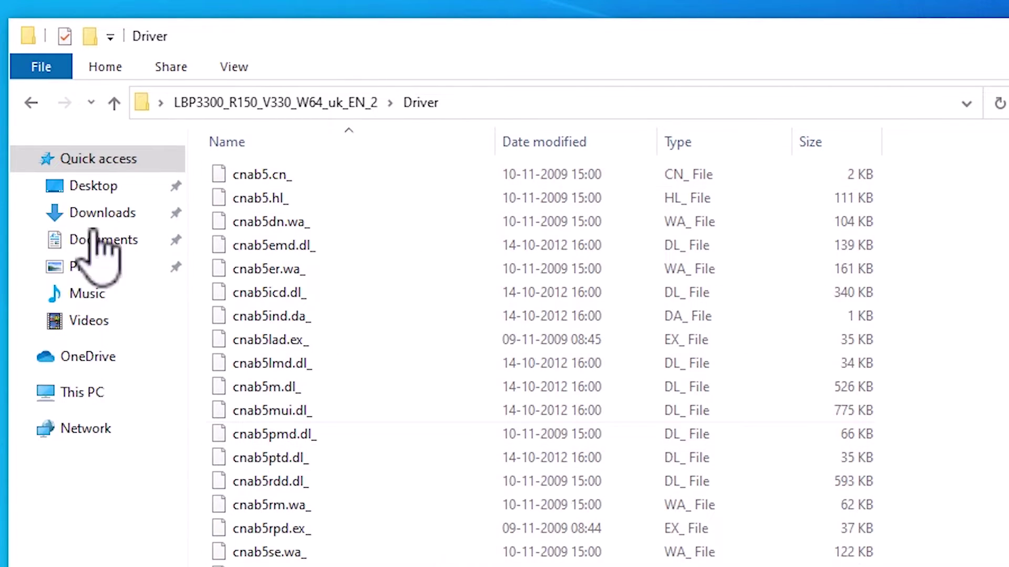
left_click(31, 103)
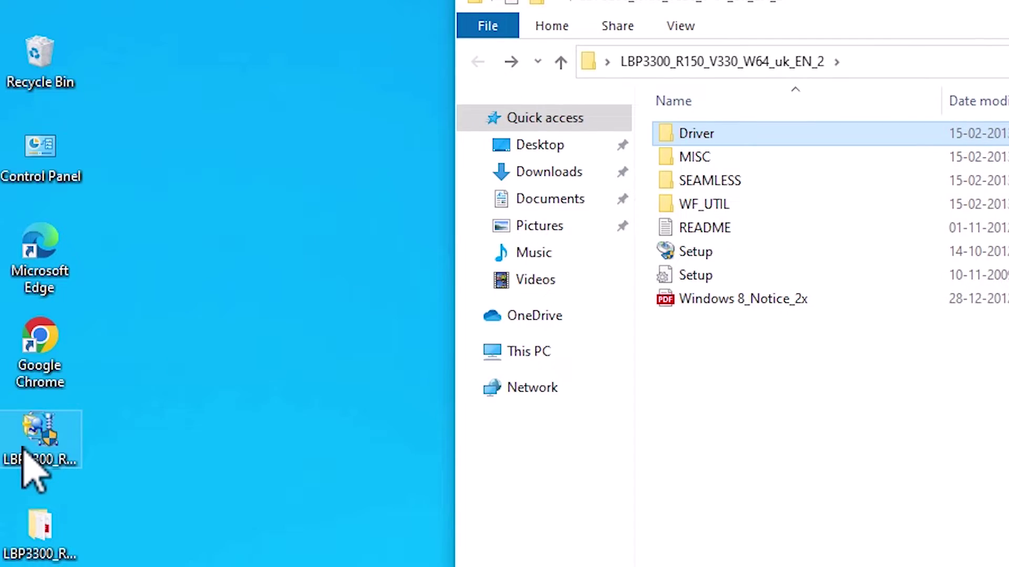
left_click(24, 449)
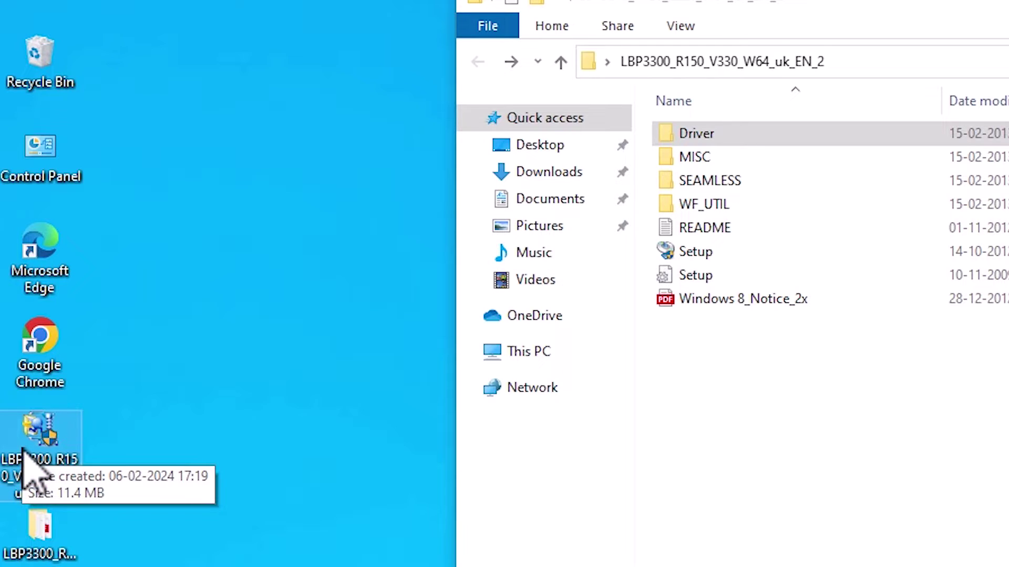
left_click(806, 310)
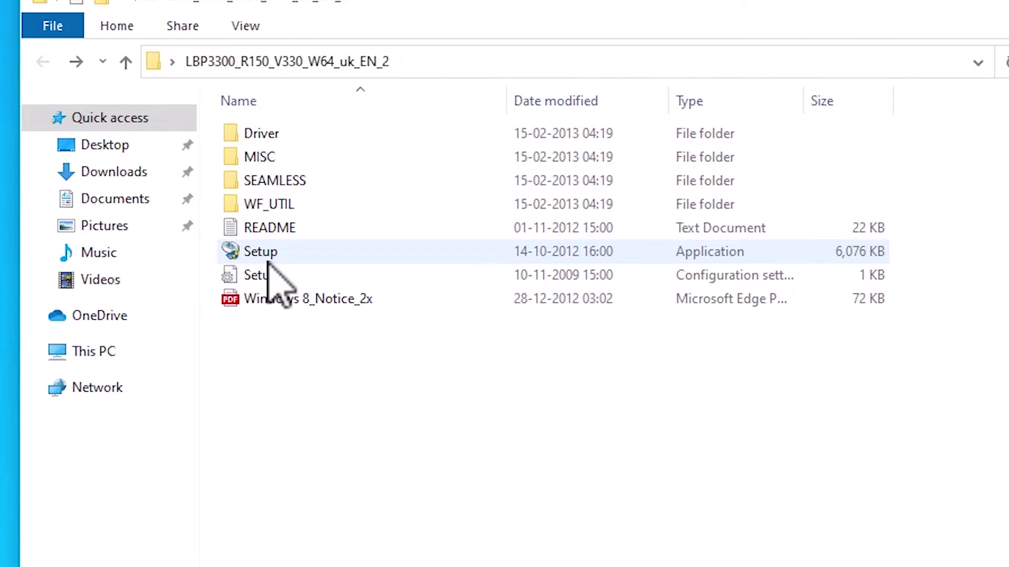
left_click(268, 261)
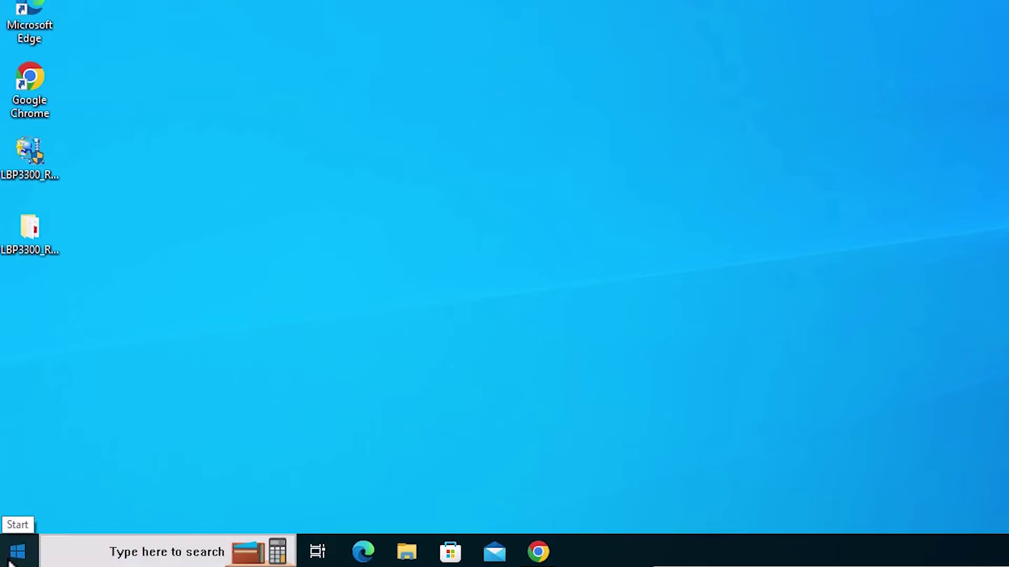
- Search the Start menu for 'pr' and open the Printers & scanners settings page
left_click(18, 552)
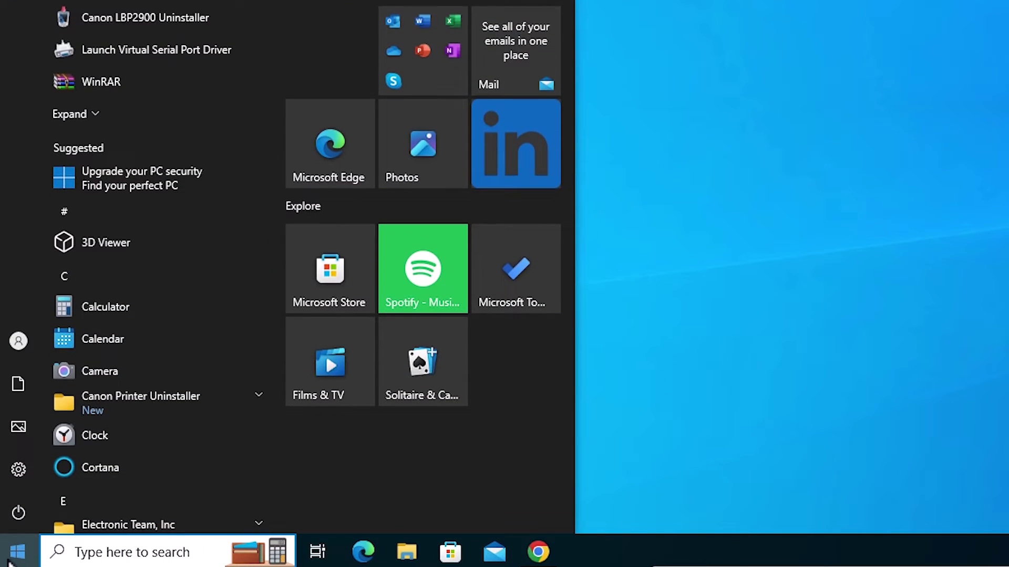
type("pr")
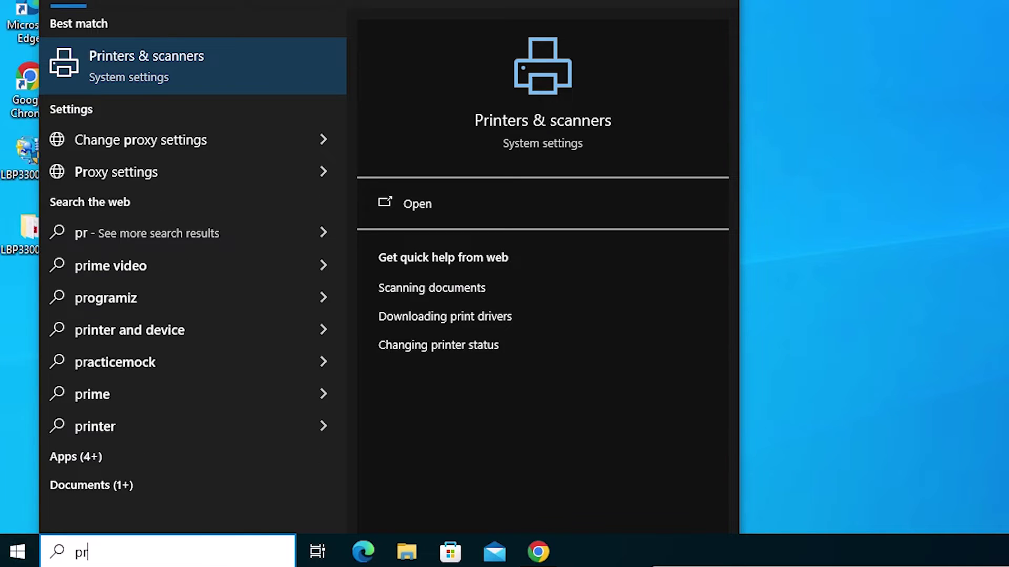
left_click(225, 68)
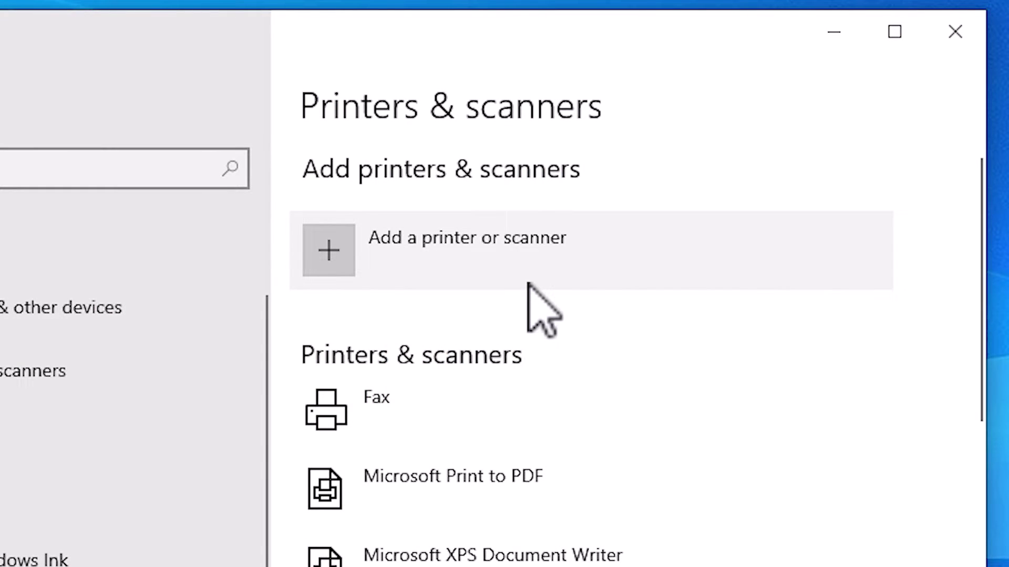
- Add a printer or scanner, choosing that the wanted printer isn't listed, for manual local setup
left_click(396, 243)
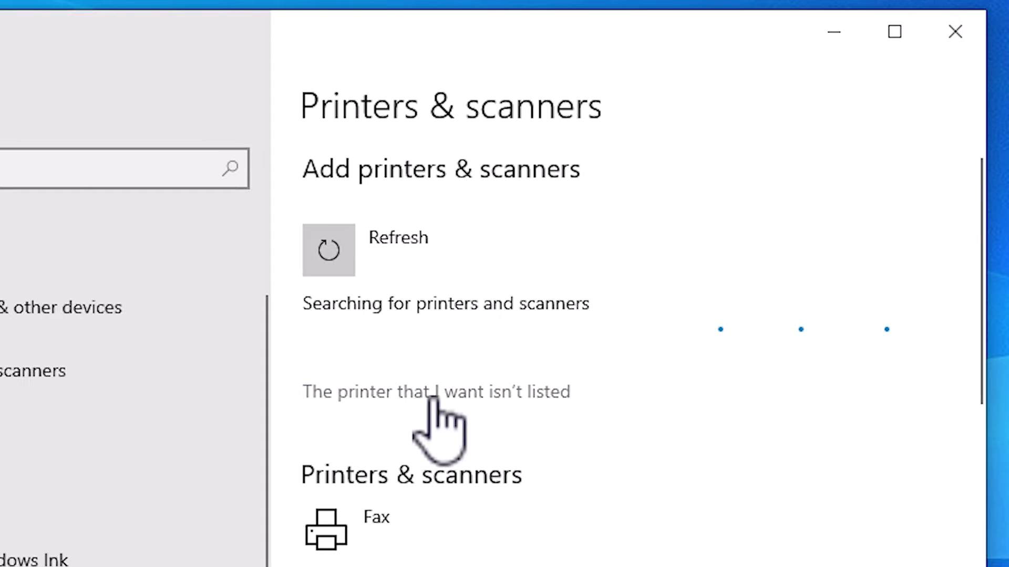
left_click(494, 394)
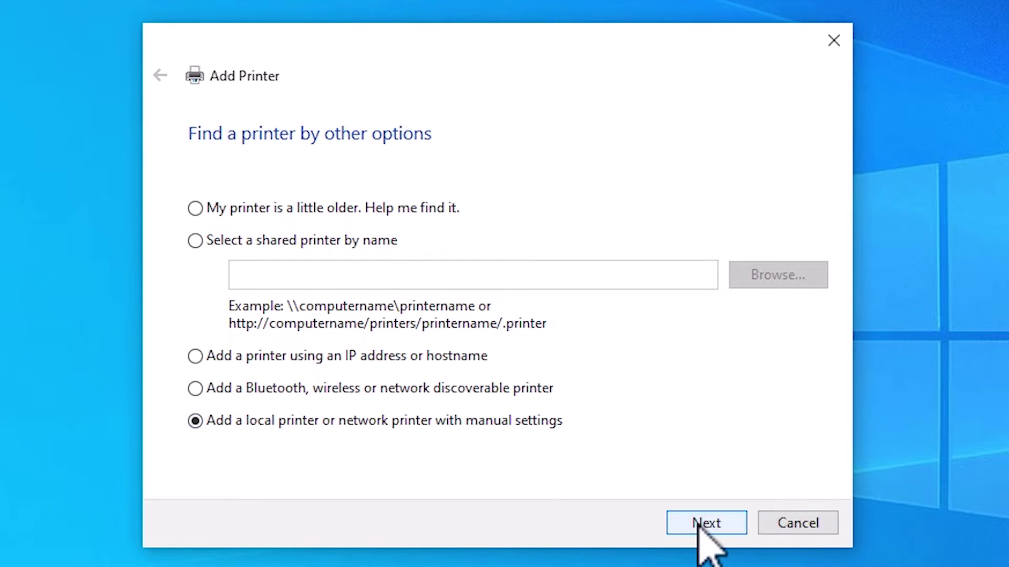
- Use existing port USB_001 (Local Port) and bring up Install From Disk for the driver
left_click(698, 523)
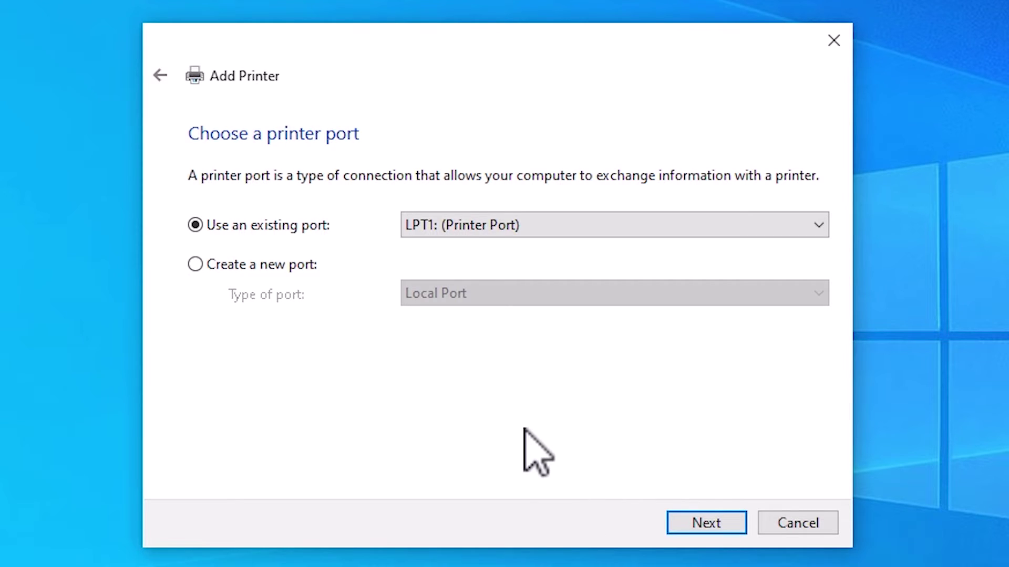
left_click(512, 226)
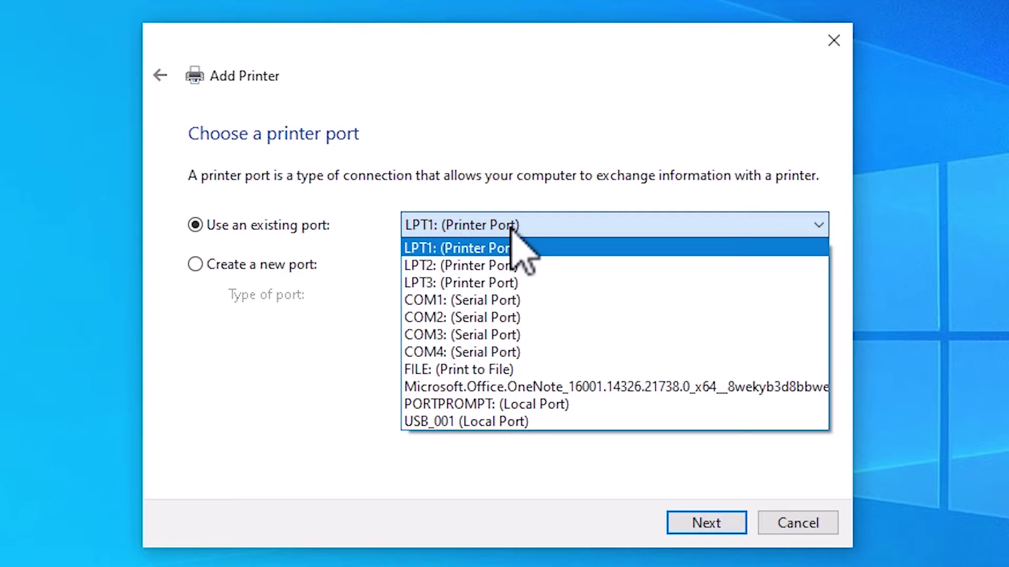
left_click(443, 422)
left_click(713, 524)
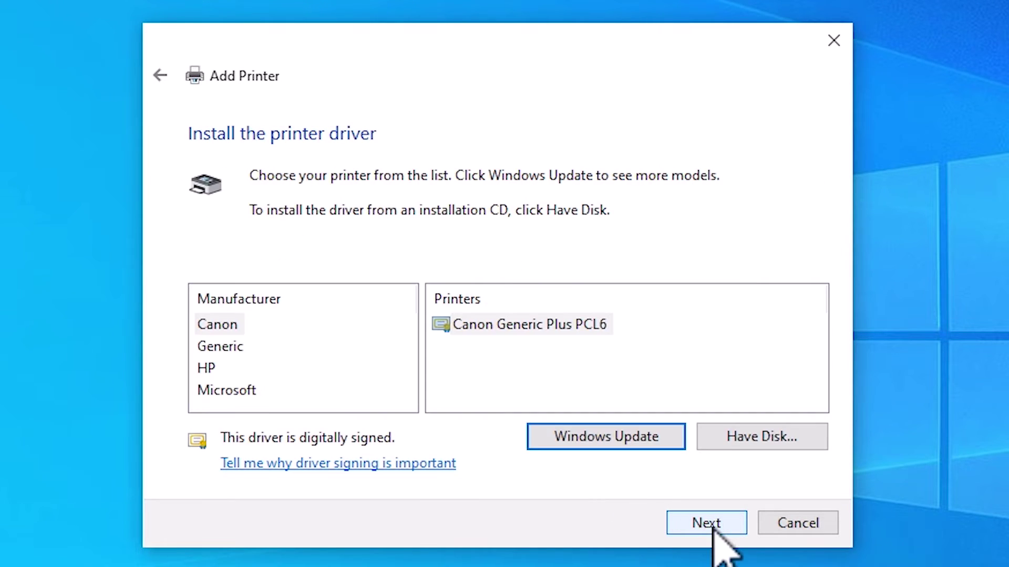
left_click(756, 439)
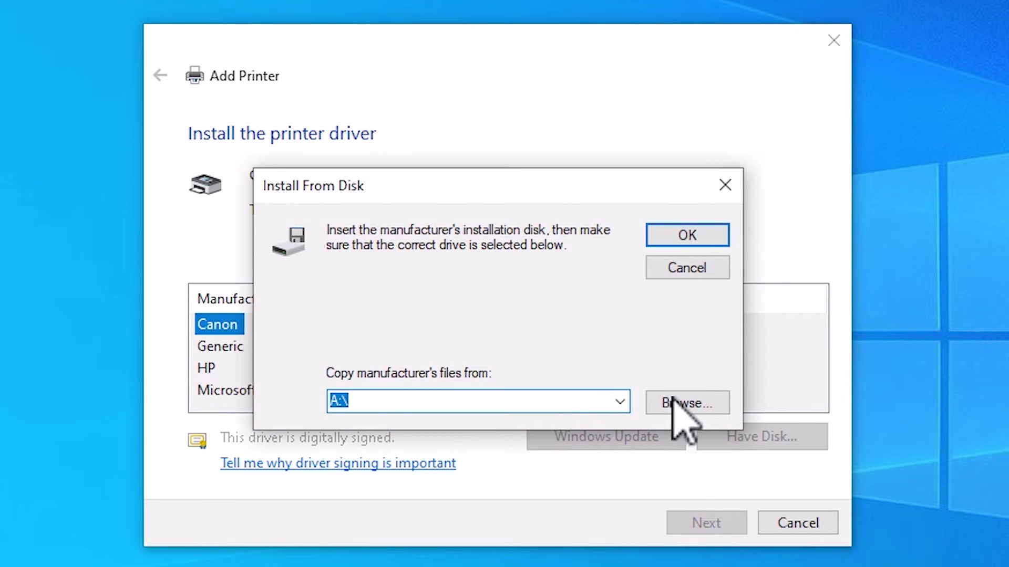
- Load CNAB5STD from Desktop > LBP3300_R150_V330_W64_uk_EN_2 > Driver as the driver source
left_click(678, 405)
left_click(328, 234)
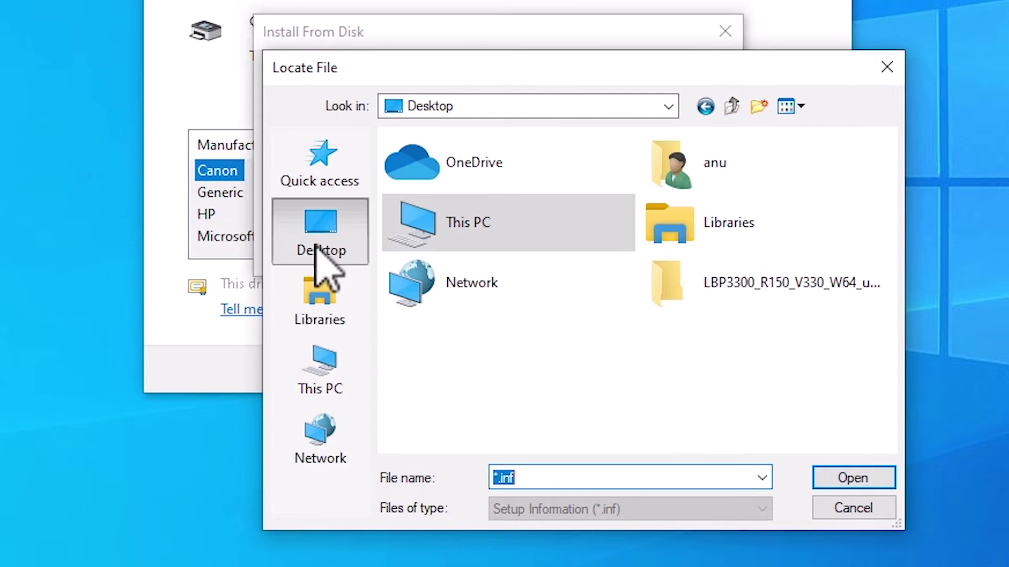
double_click(726, 289)
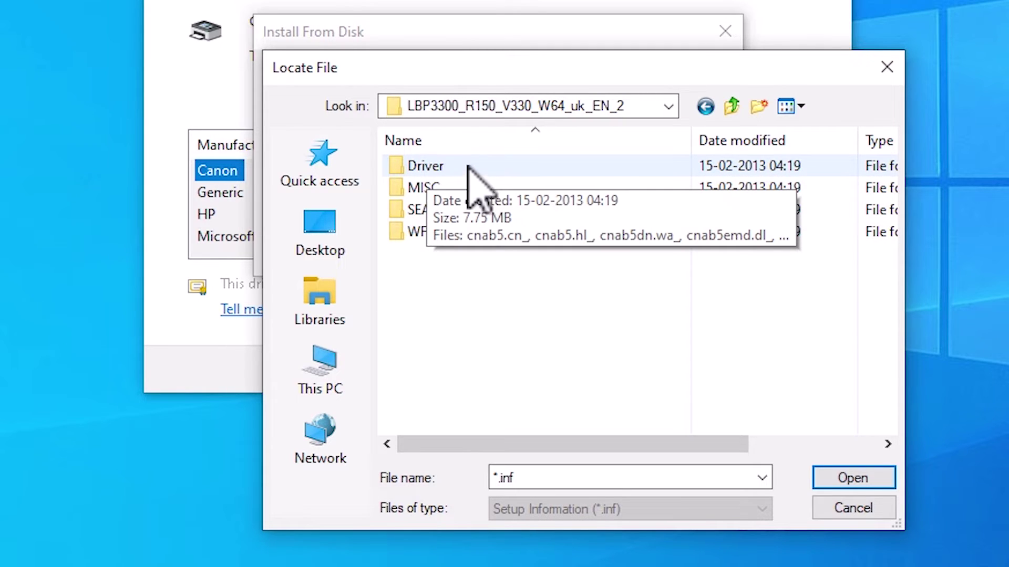
double_click(447, 167)
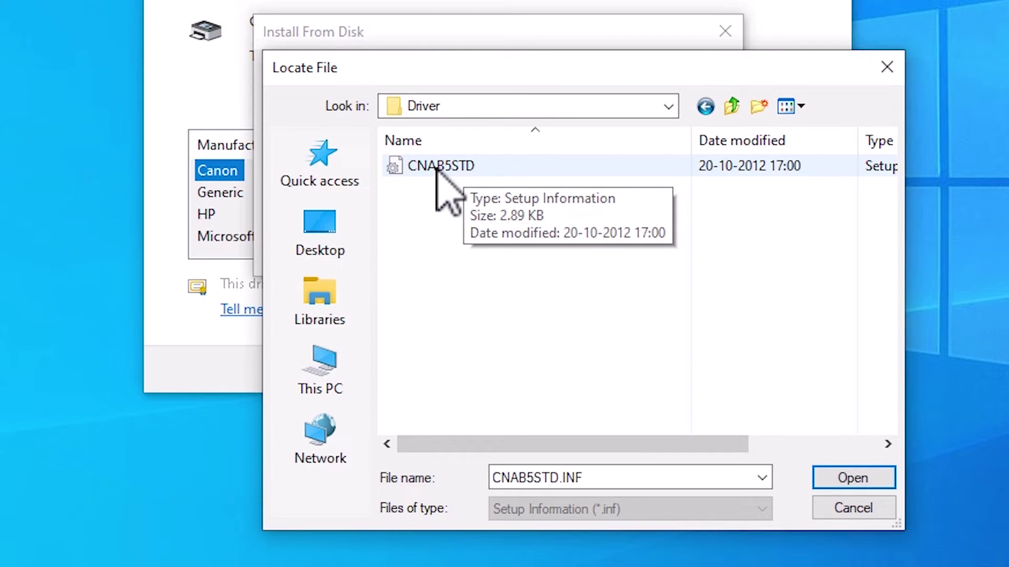
left_click(437, 168)
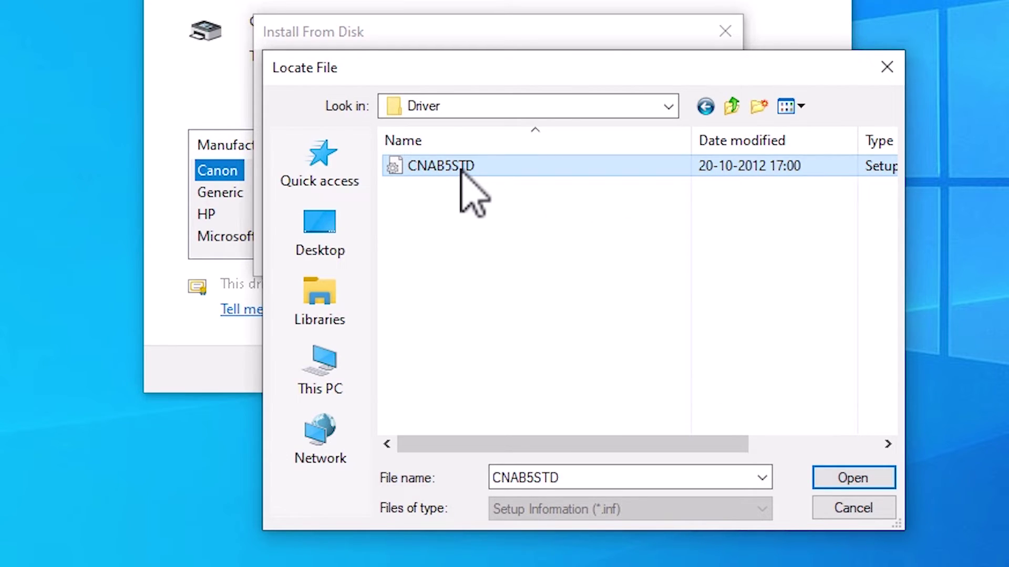
left_click(846, 485)
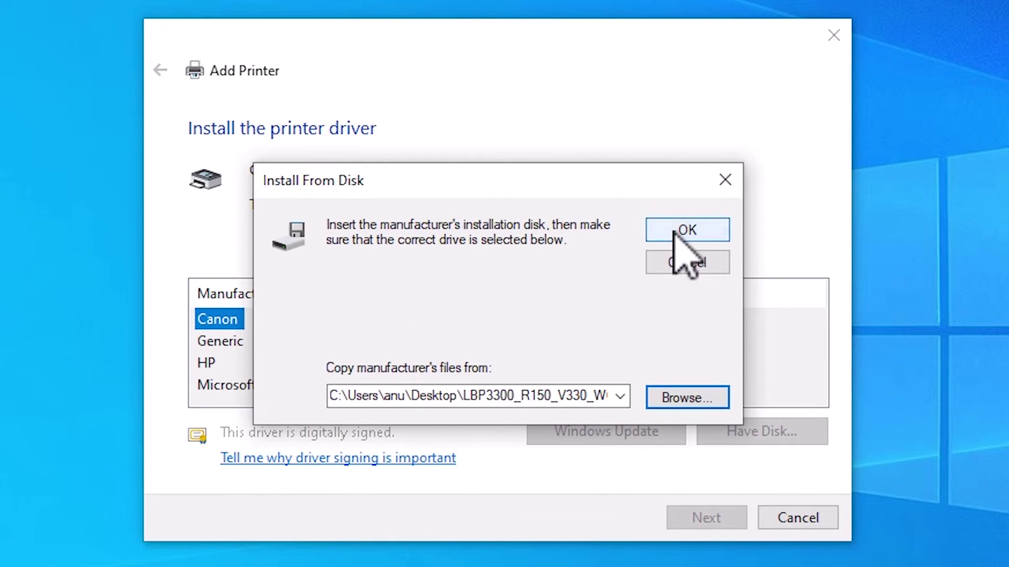
left_click(678, 83)
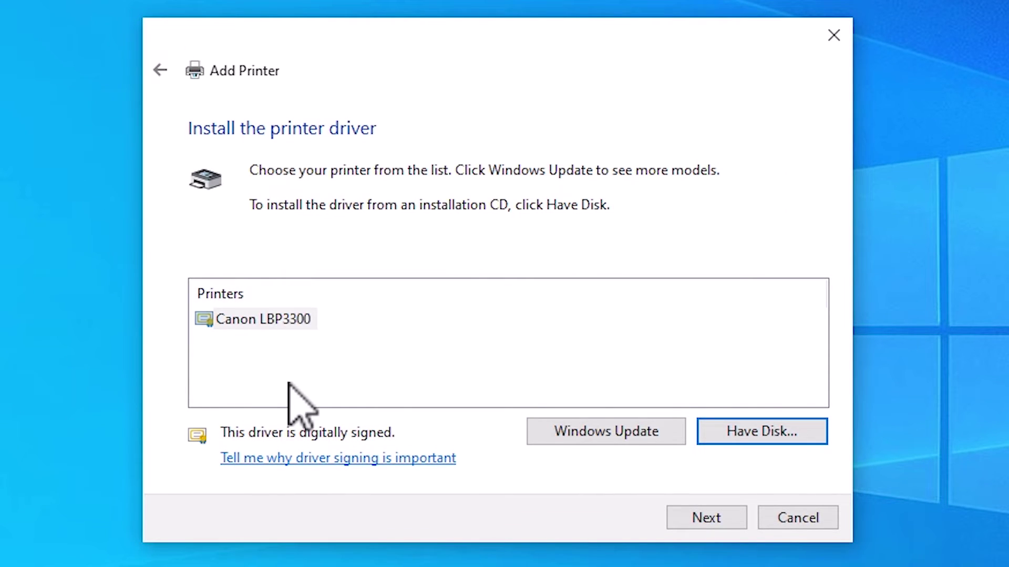
- Install the Canon LBP3300 driver under its default name, set to Do not share this printer
left_click(269, 319)
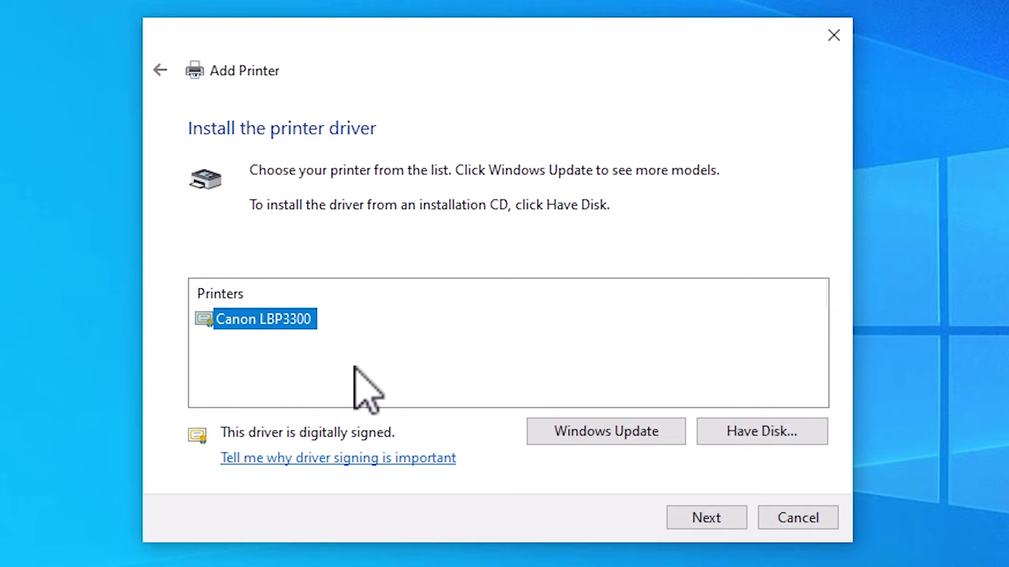
left_click(724, 520)
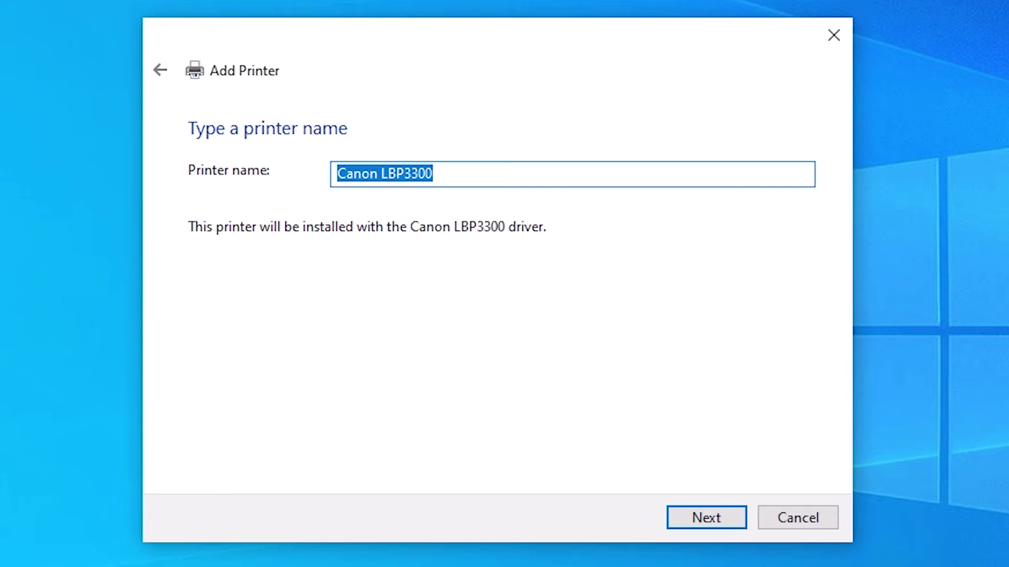
left_click(705, 522)
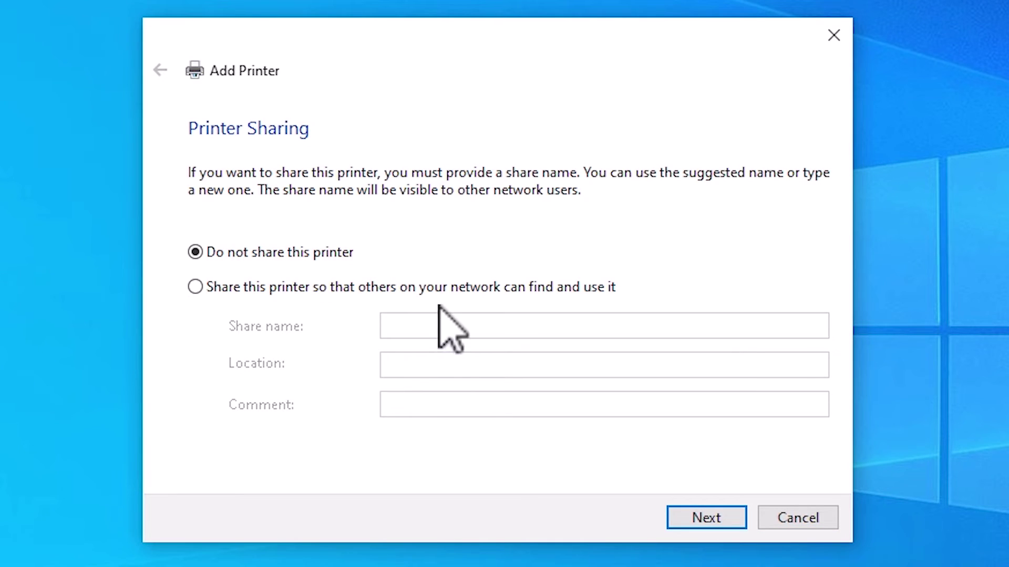
left_click(293, 292)
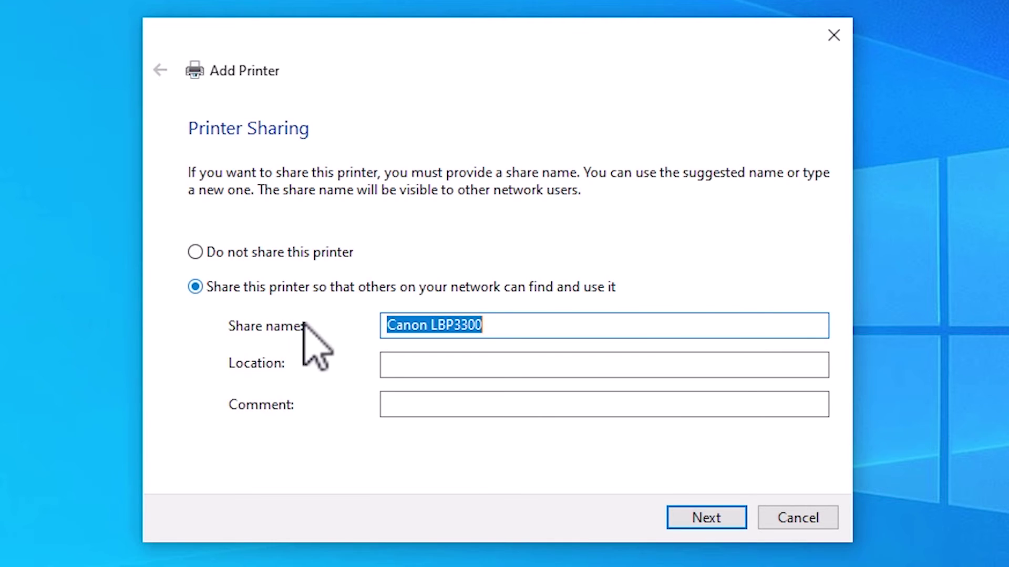
left_click(298, 253)
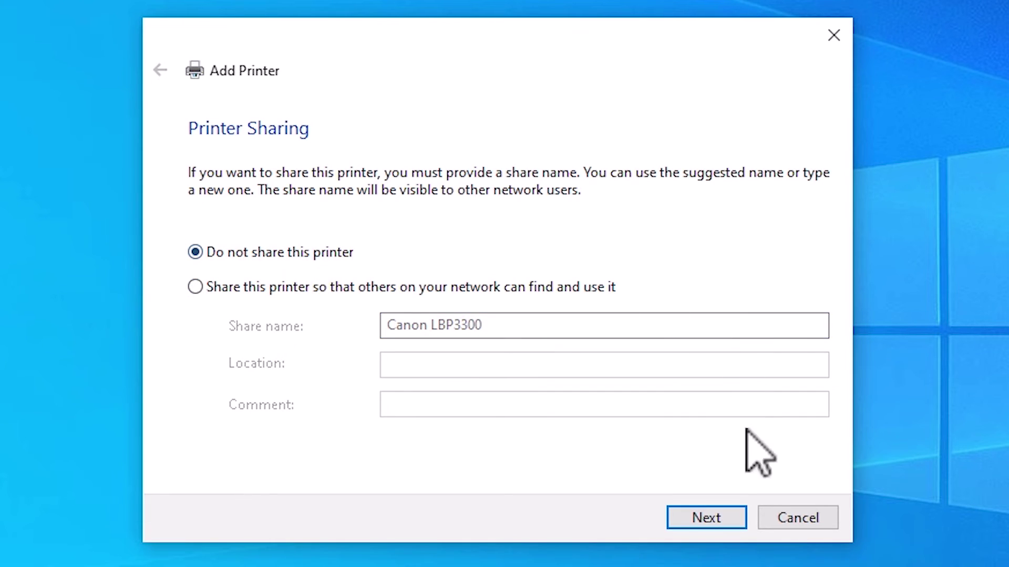
left_click(728, 513)
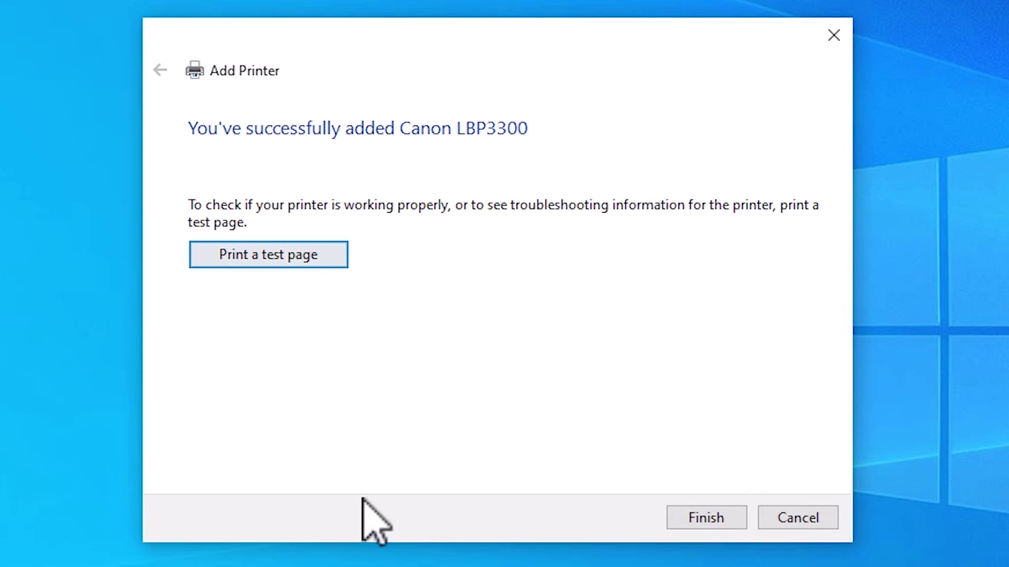
- Close the Add Printer wizard and restart Windows from the Start menu's Power options
left_click(707, 518)
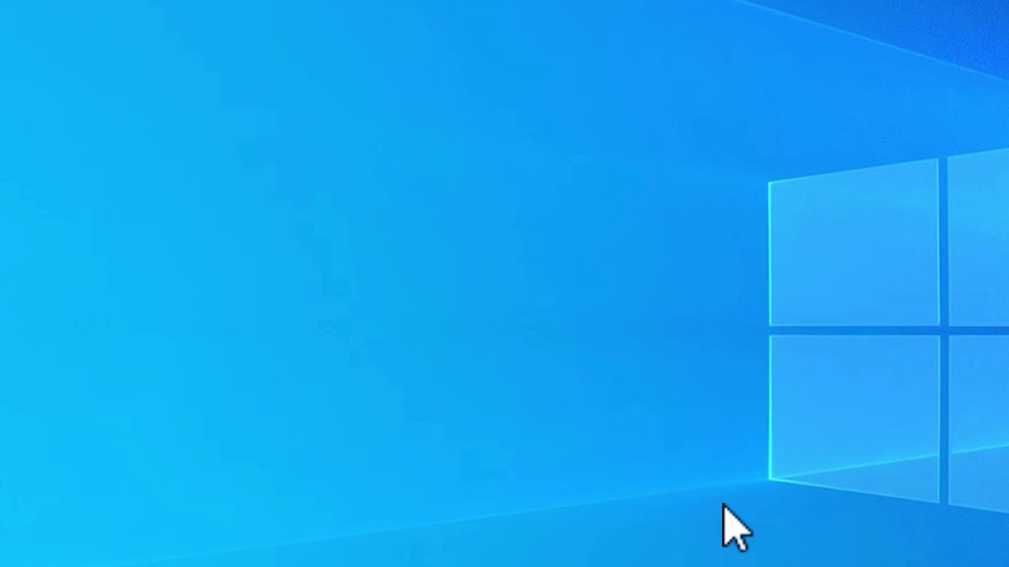
left_click(7, 547)
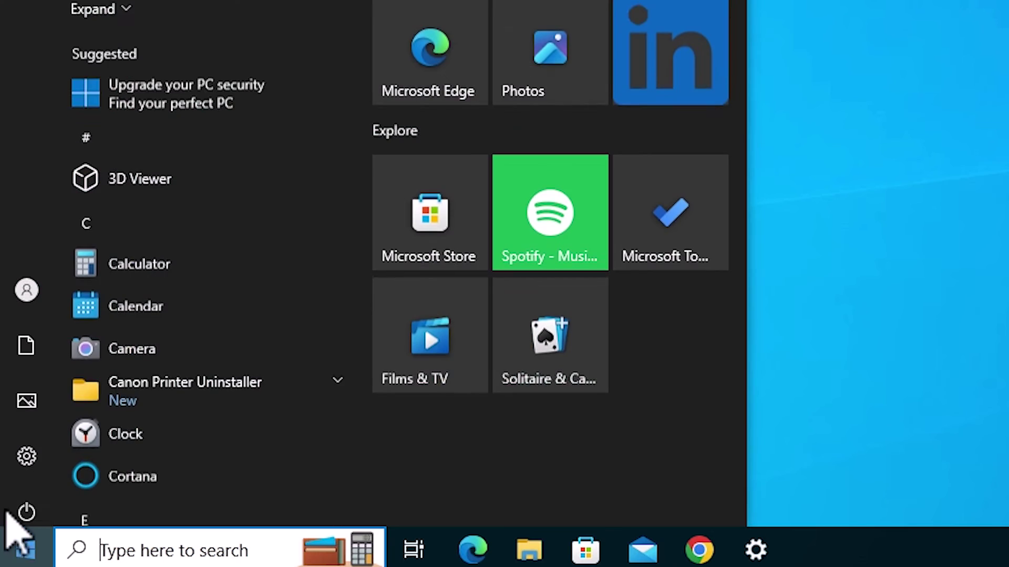
left_click(22, 499)
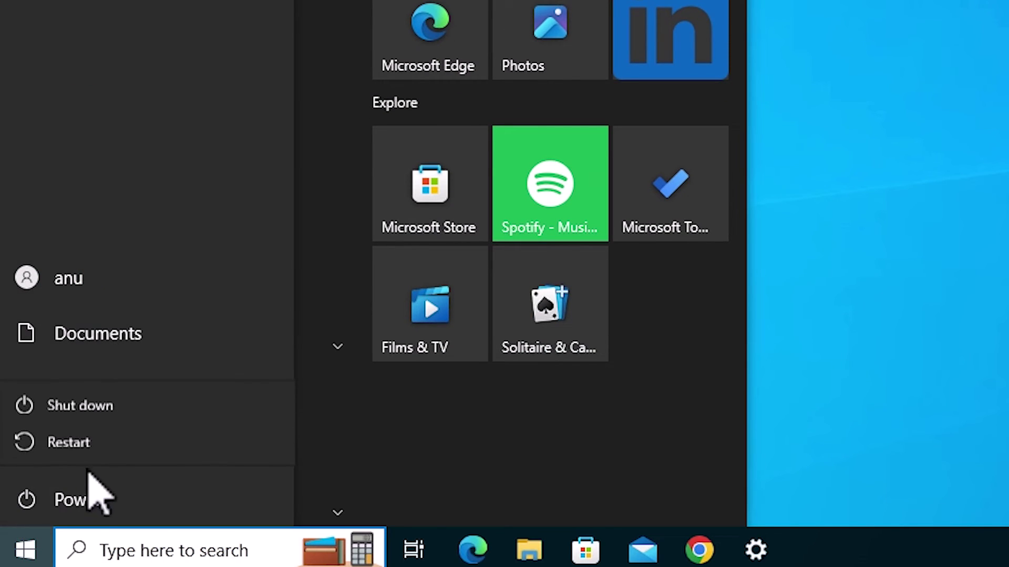
left_click(103, 442)
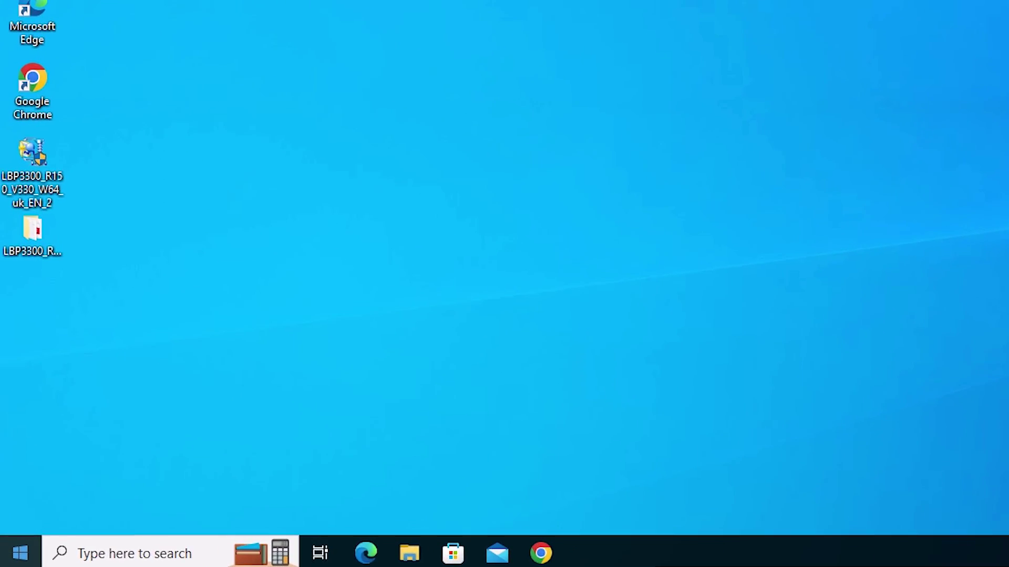
- Search 'pr' from Start and open Printers & scanners to check for Canon LBP3300
key("super")
type("pr")
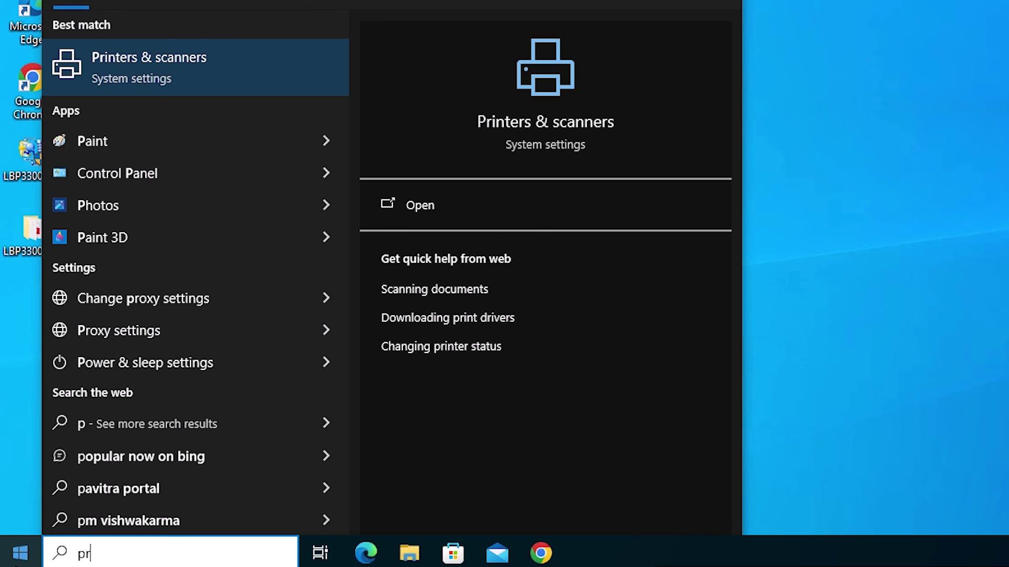
left_click(152, 73)
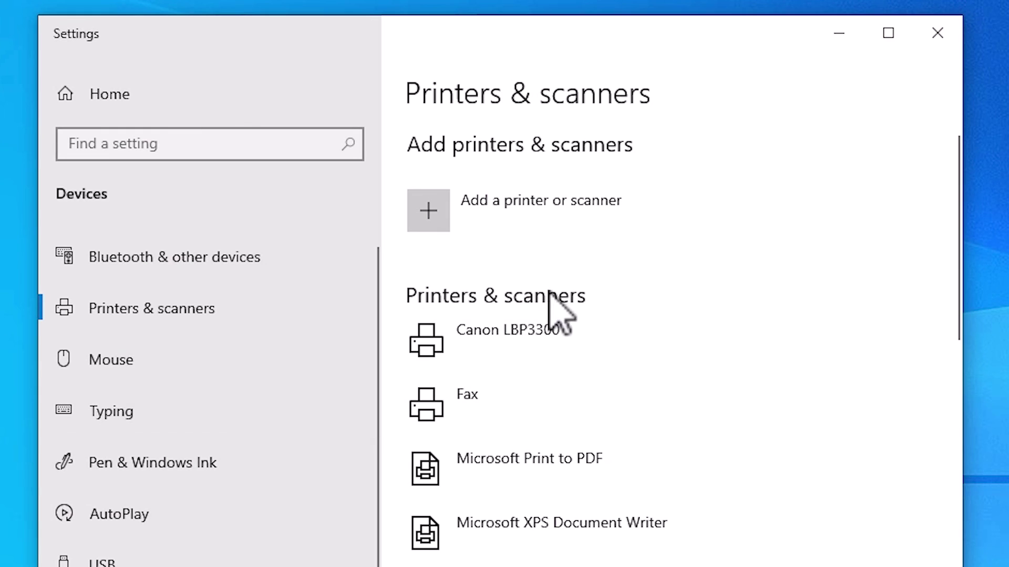